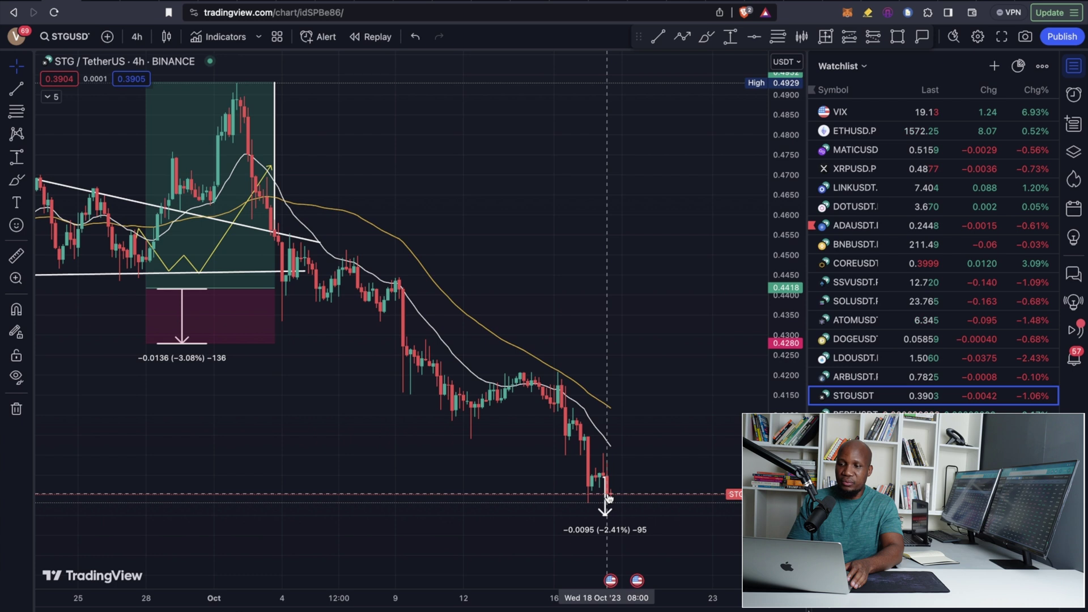
# Measure the STGUSDT price drop from the early-October high to the recent low on the 4h chart
pyautogui.moveTo(345, 441); pyautogui.dragTo(394, 481)
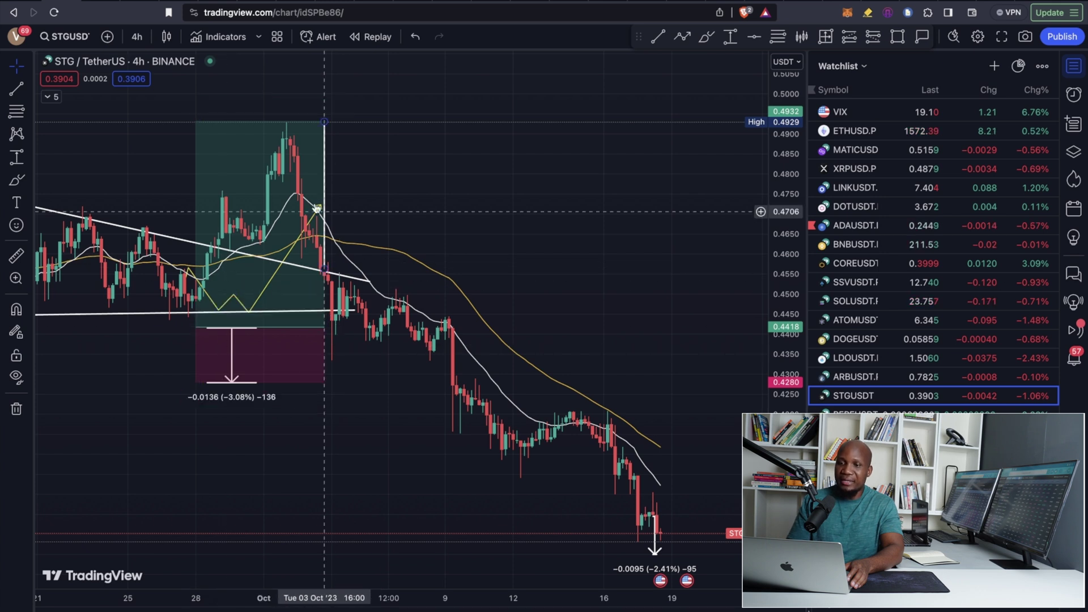
pyautogui.click(17, 157)
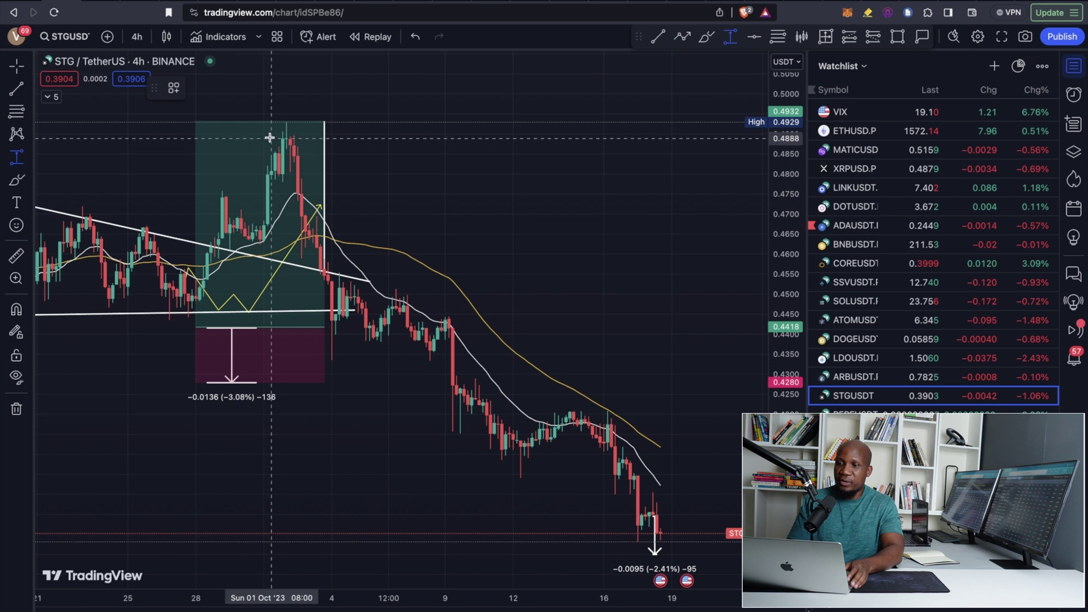
pyautogui.click(316, 121)
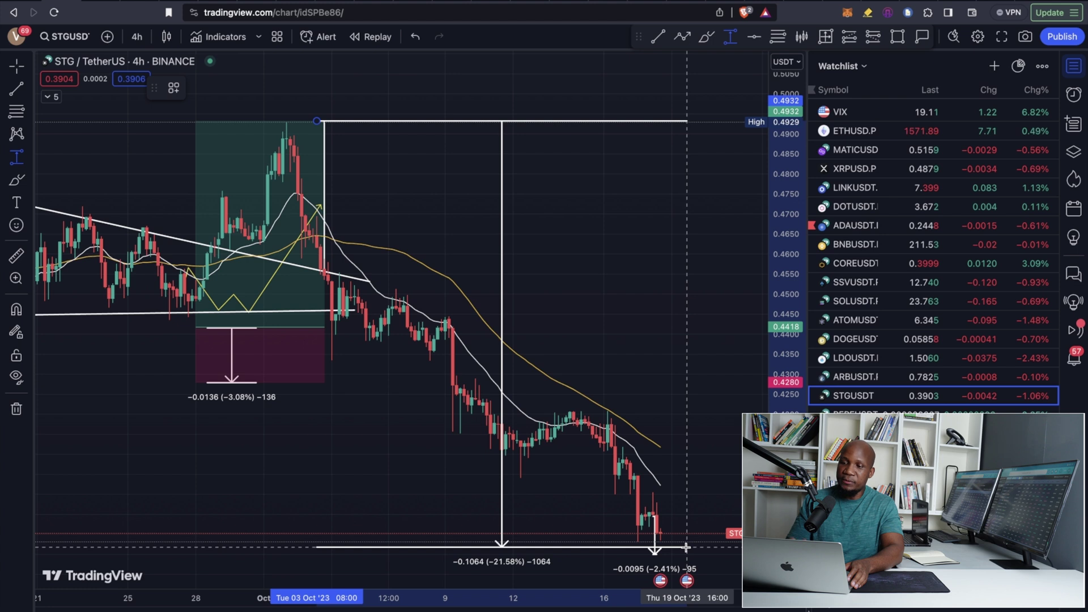
pyautogui.click(685, 547)
pyautogui.click(660, 527)
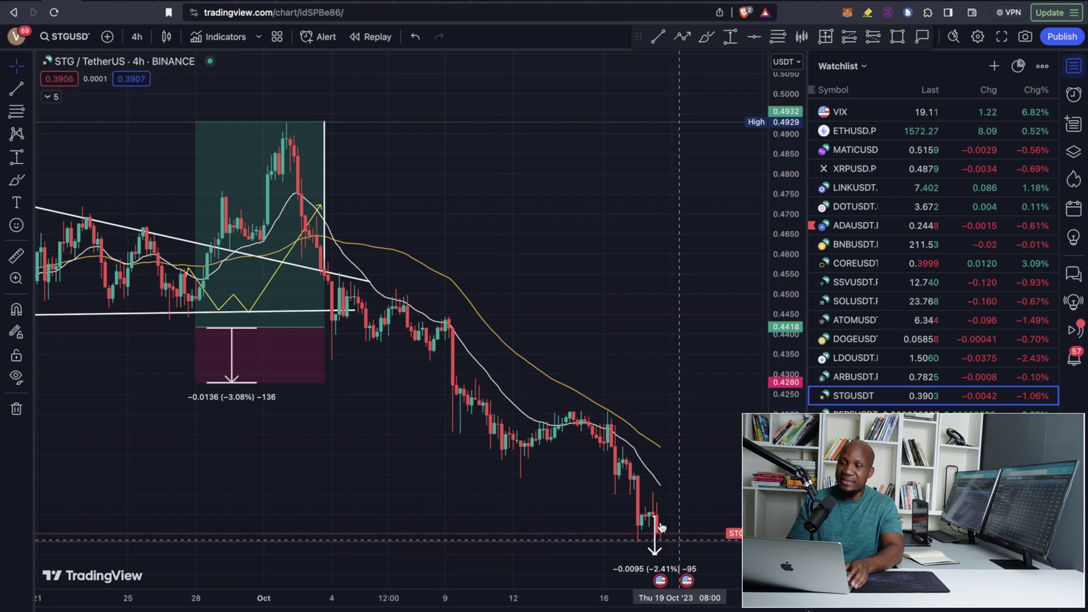
# Draw a zigzag path on the 1h chart from about 0.3890 to 0.3960, down to about 0.3896, and up above the moving averages
pyautogui.moveTo(668, 447); pyautogui.dragTo(586, 389)
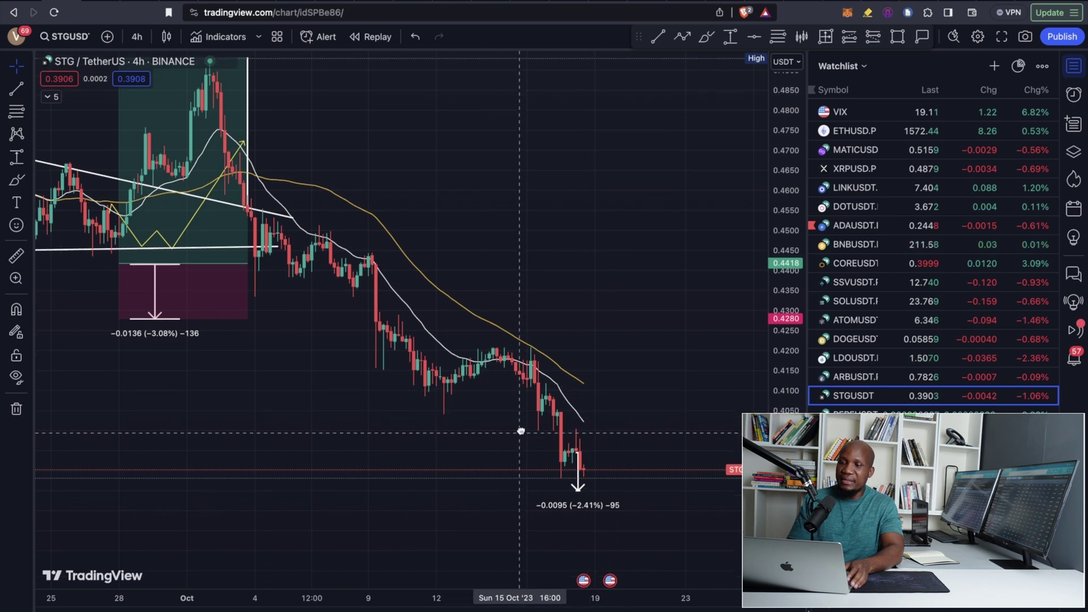
pyautogui.moveTo(521, 431); pyautogui.dragTo(520, 424)
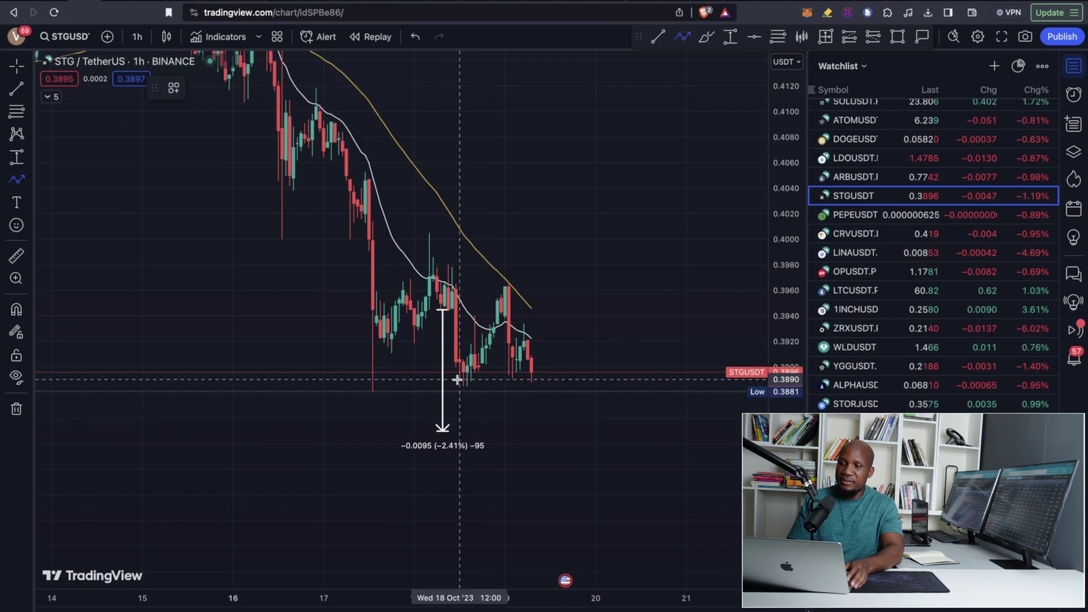
pyautogui.click(459, 378)
pyautogui.click(501, 288)
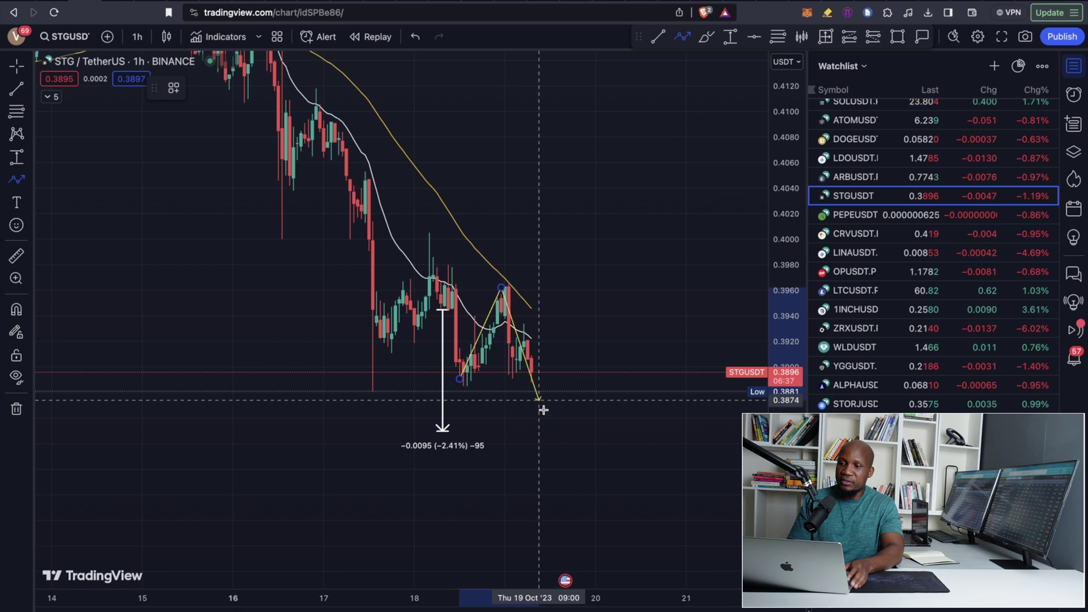
pyautogui.click(536, 375)
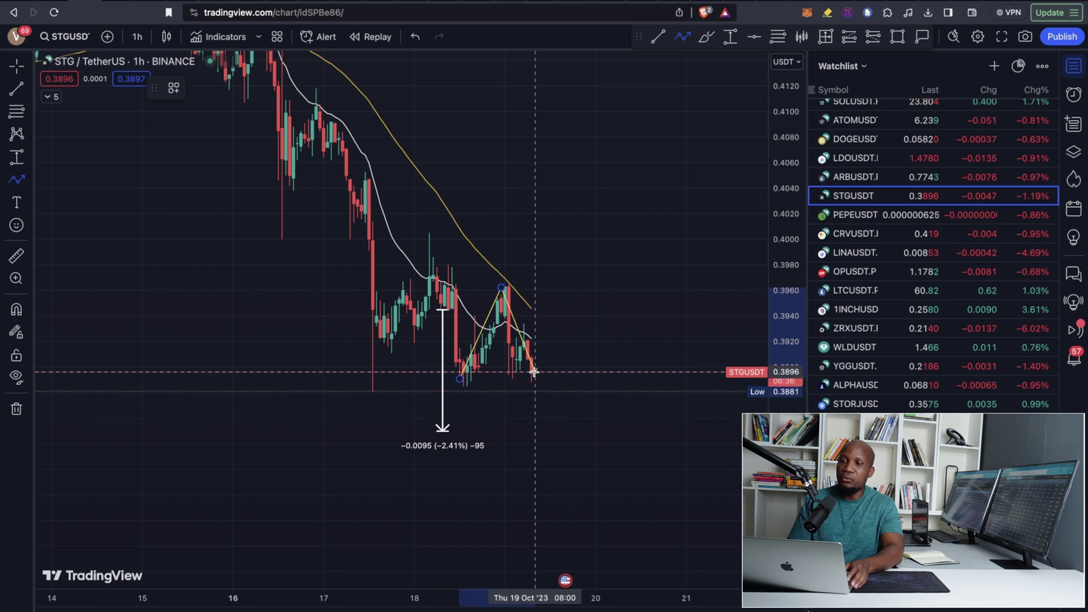
pyautogui.click(622, 145)
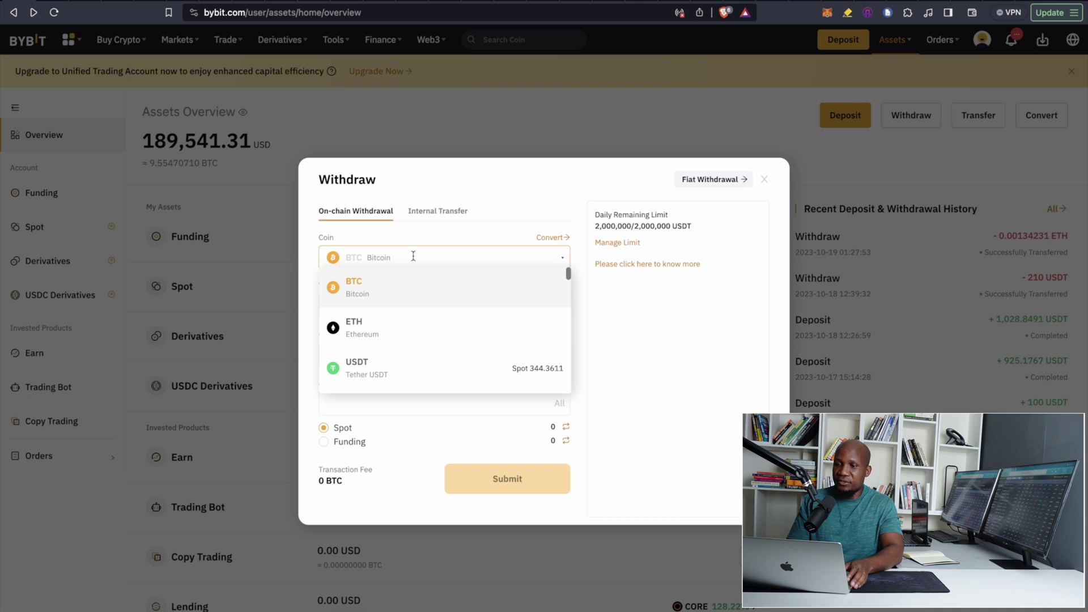
# In Bybit's withdrawal form, choose STG as the coin and paste the wallet address copied from MetaMask
pyautogui.write('stg')
pyautogui.click(468, 294)
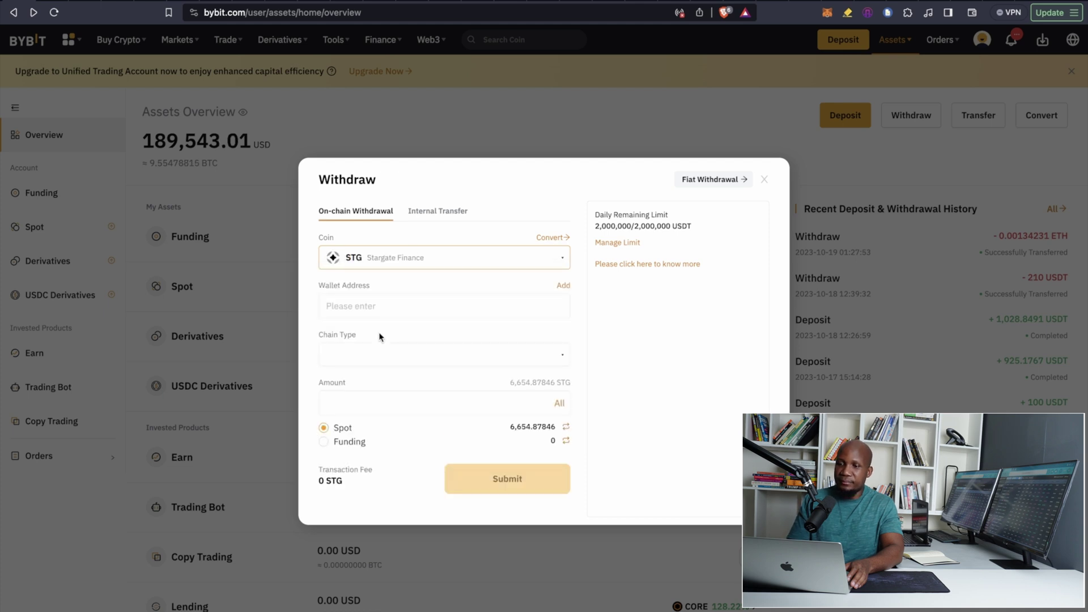
pyautogui.click(377, 308)
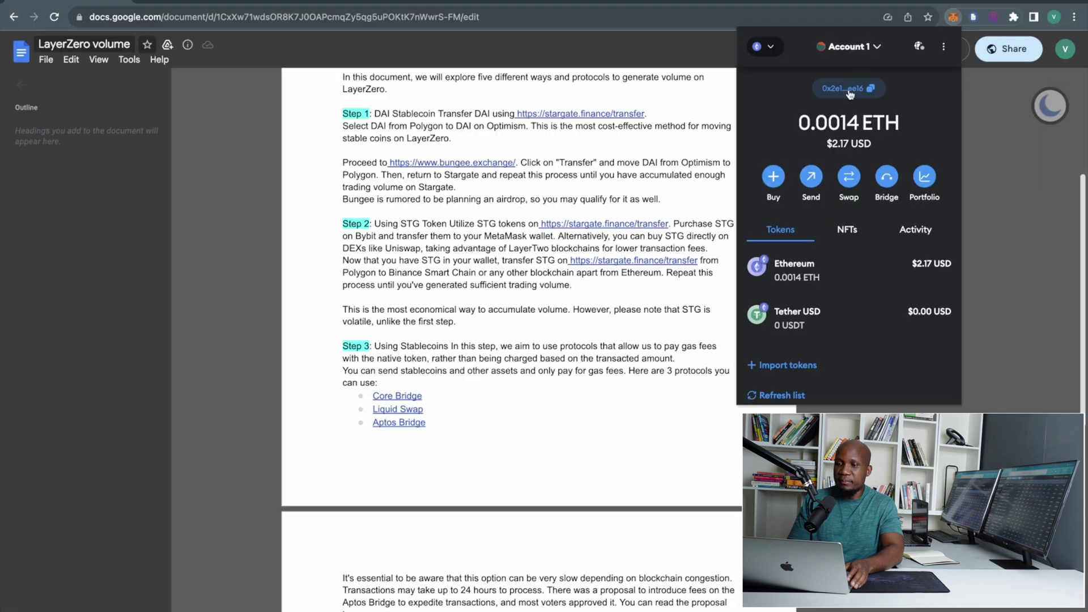
pyautogui.click(850, 89)
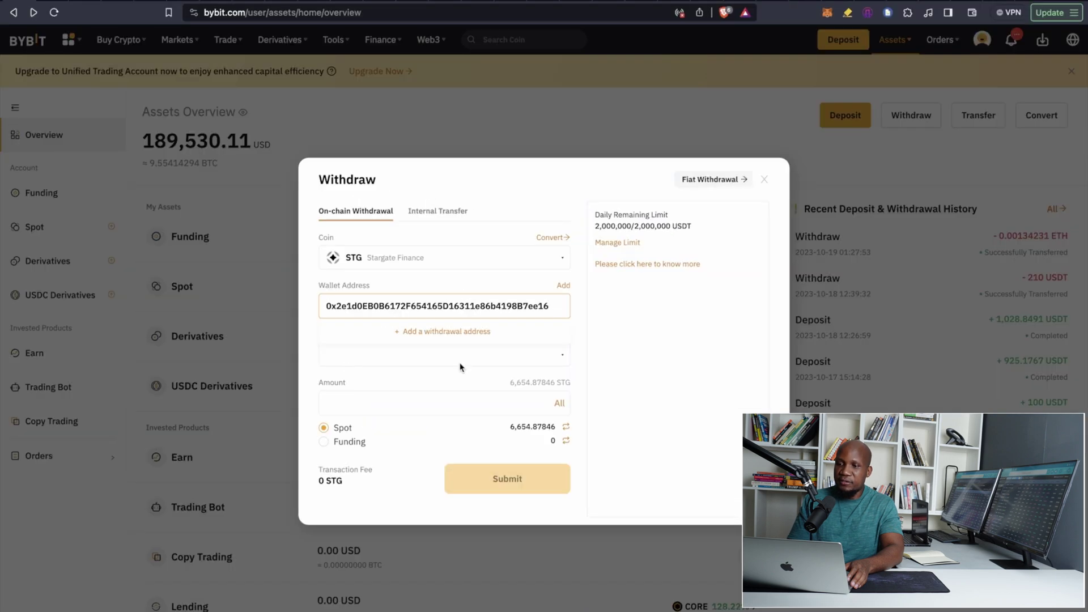
pyautogui.click(646, 376)
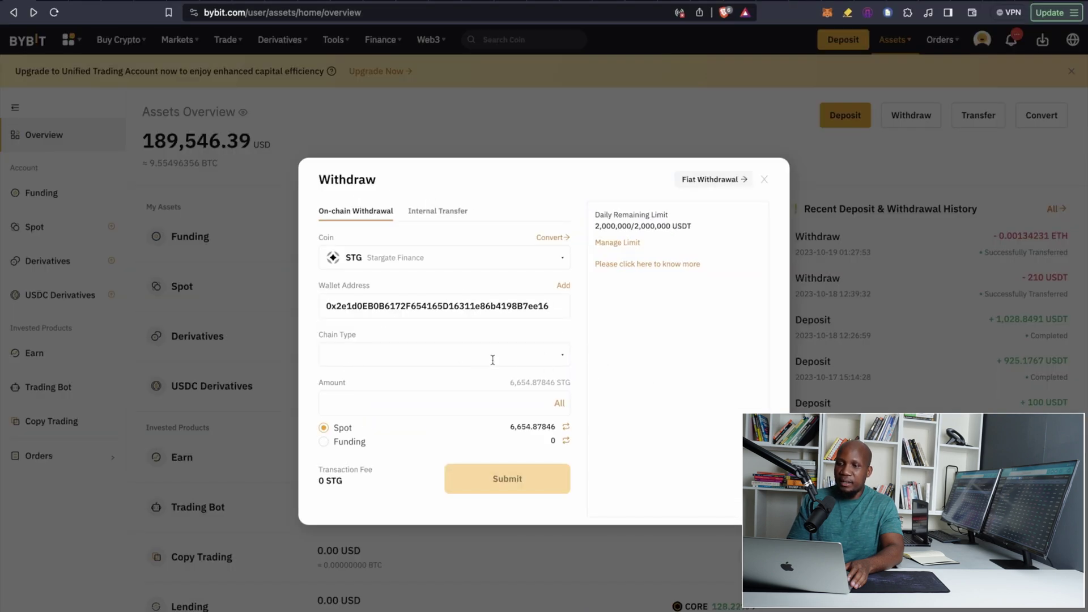
# Choose the ERC20 chain and submit the withdrawal of the full available 6648.87846 STG
pyautogui.click(529, 351)
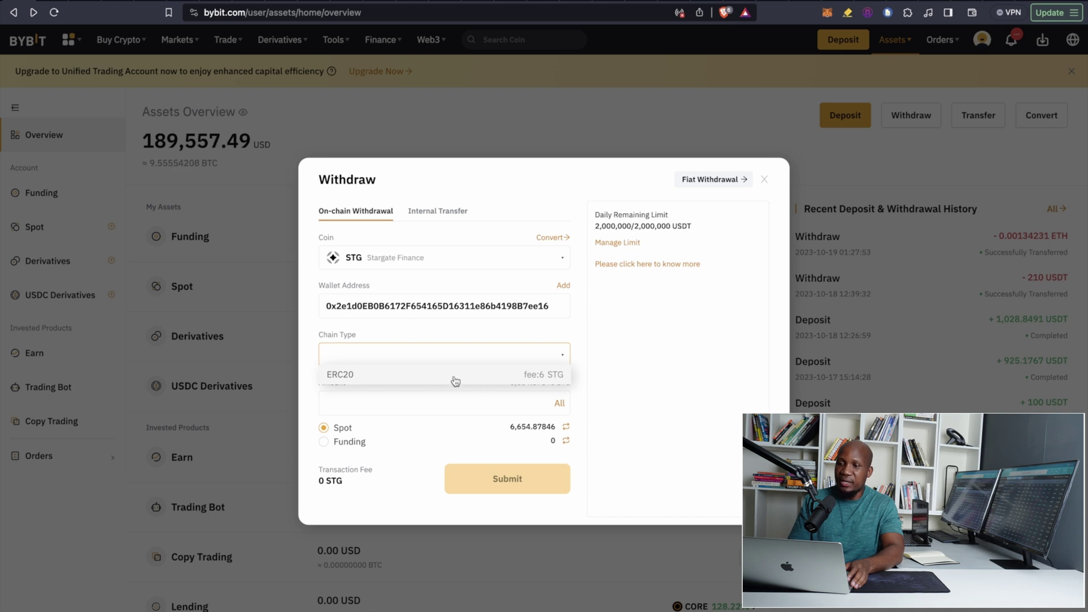
pyautogui.click(456, 376)
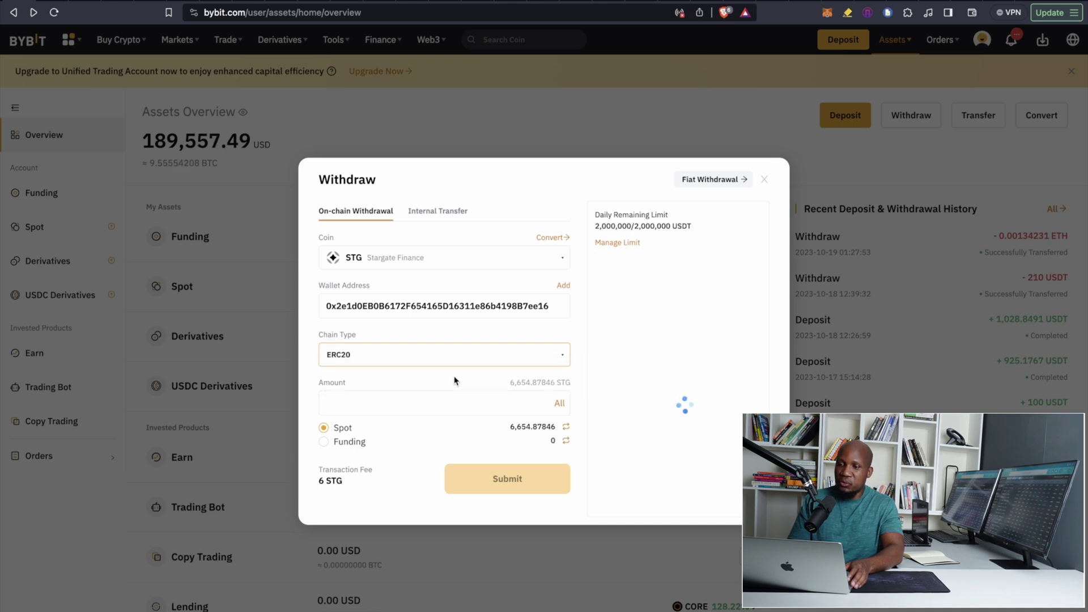
pyautogui.click(559, 403)
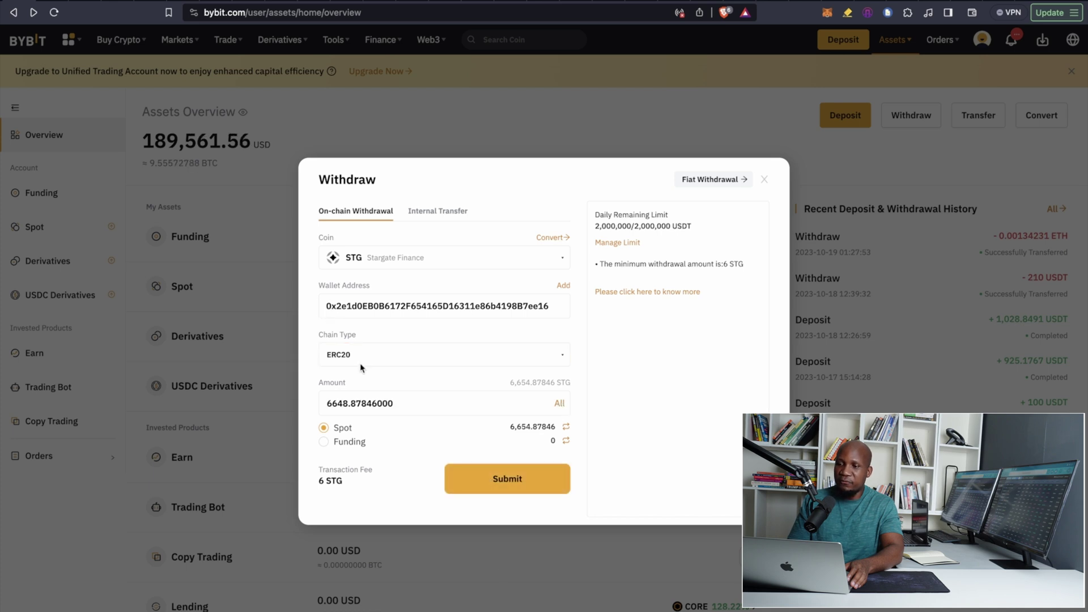
pyautogui.click(513, 483)
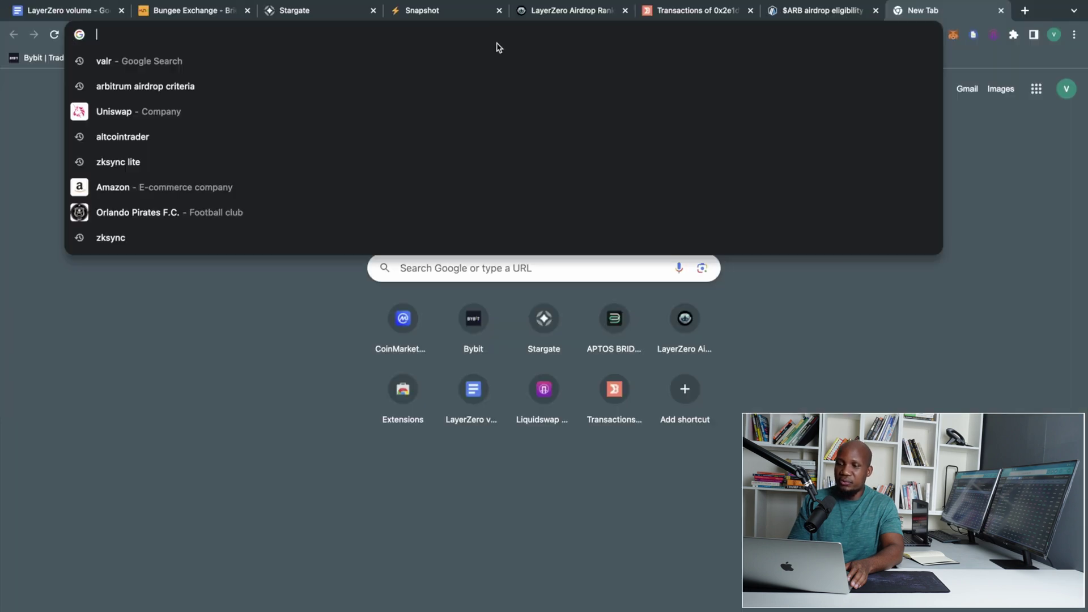
# Go to coinmarketcap.com, search for stg and open the Stargate Finance page
pyautogui.write('coinmarketcap.com')
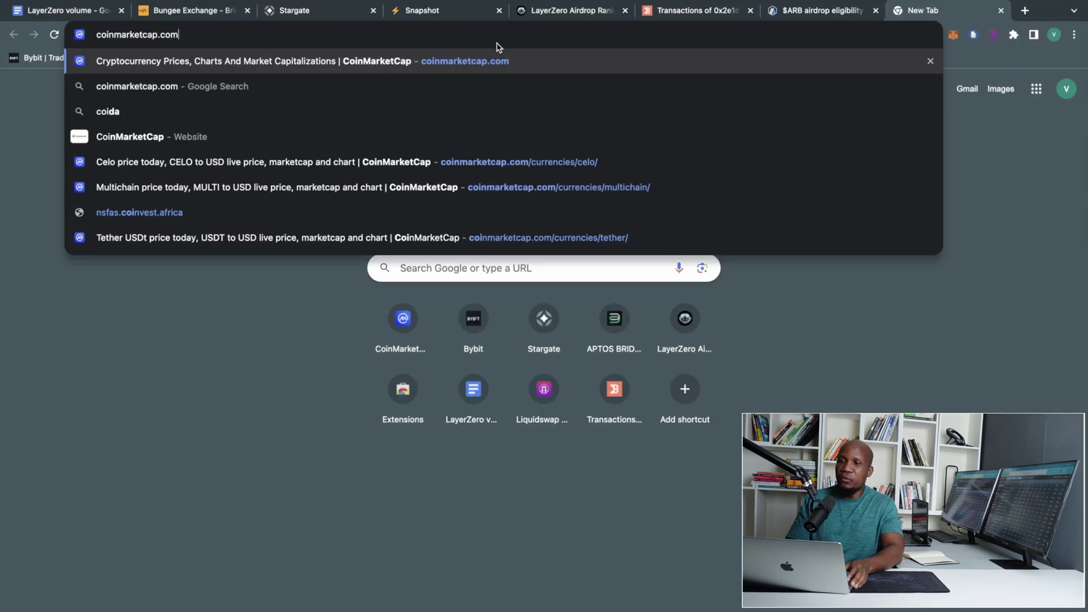
pyautogui.press('Return')
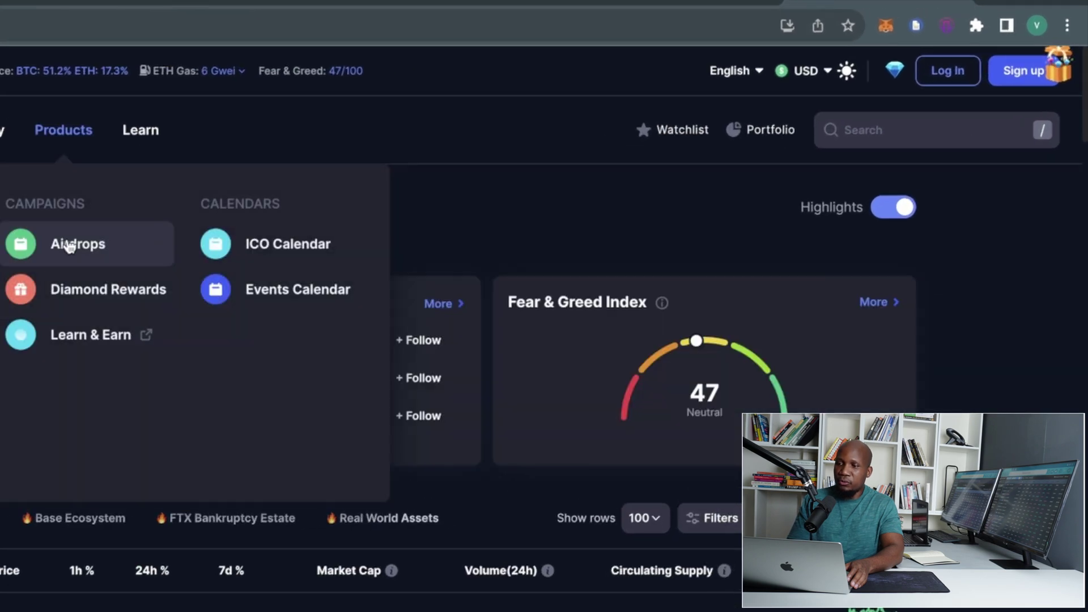
pyautogui.click(935, 104)
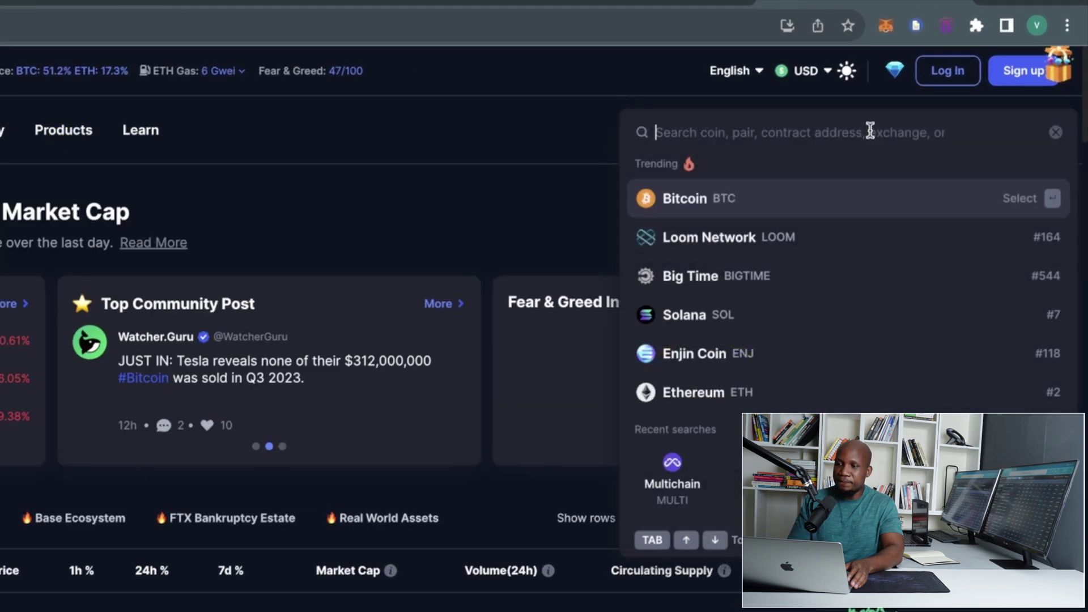
pyautogui.write('stg')
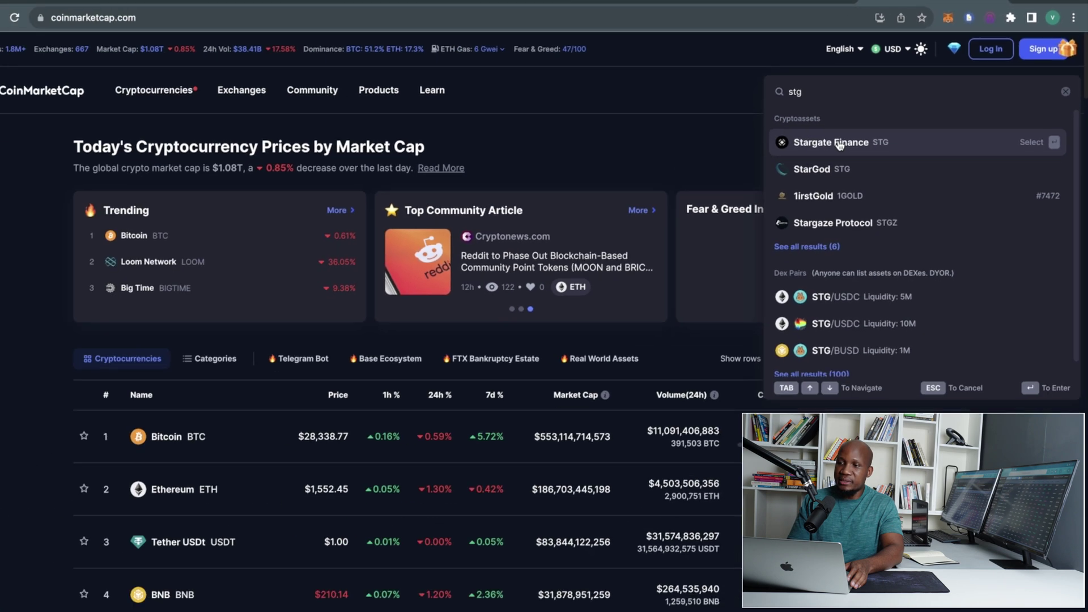
pyautogui.click(715, 210)
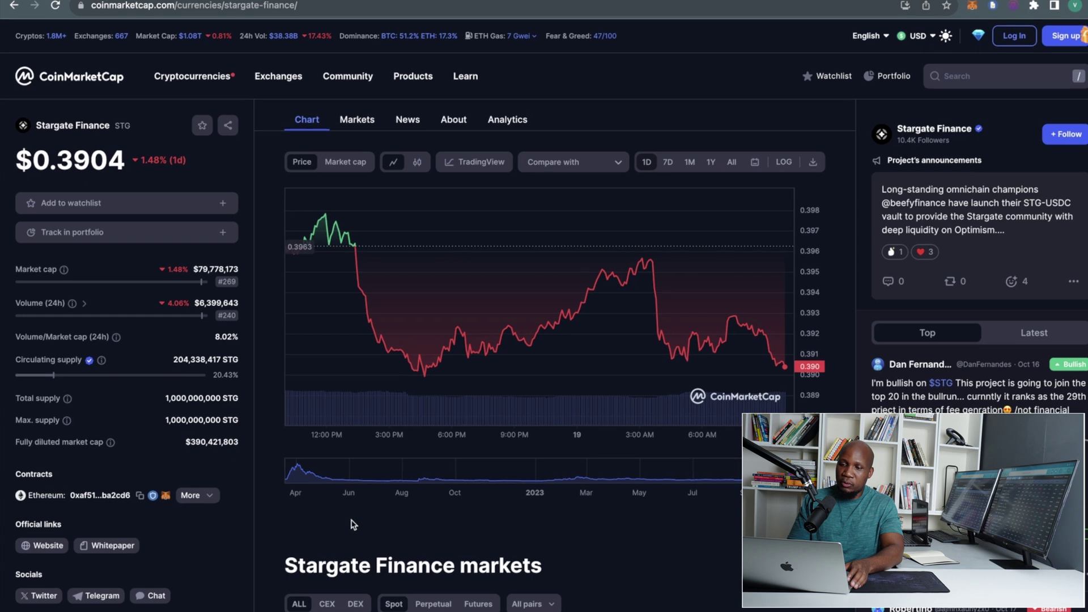
# View the STG contracts on other chains and copy the Ethereum contract address
pyautogui.scroll(-5, 331, 478)
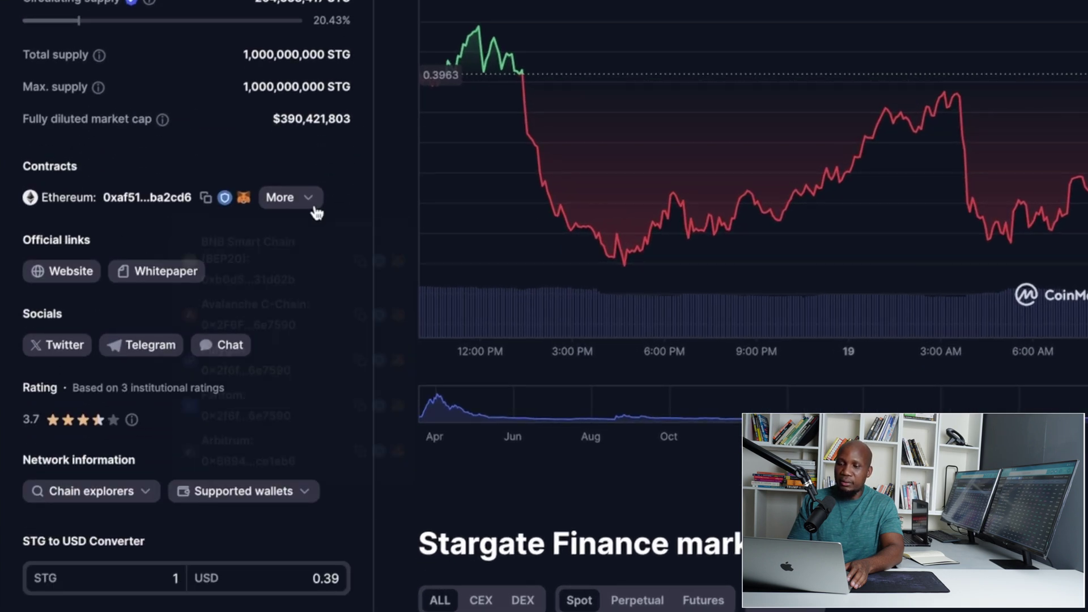
pyautogui.click(312, 206)
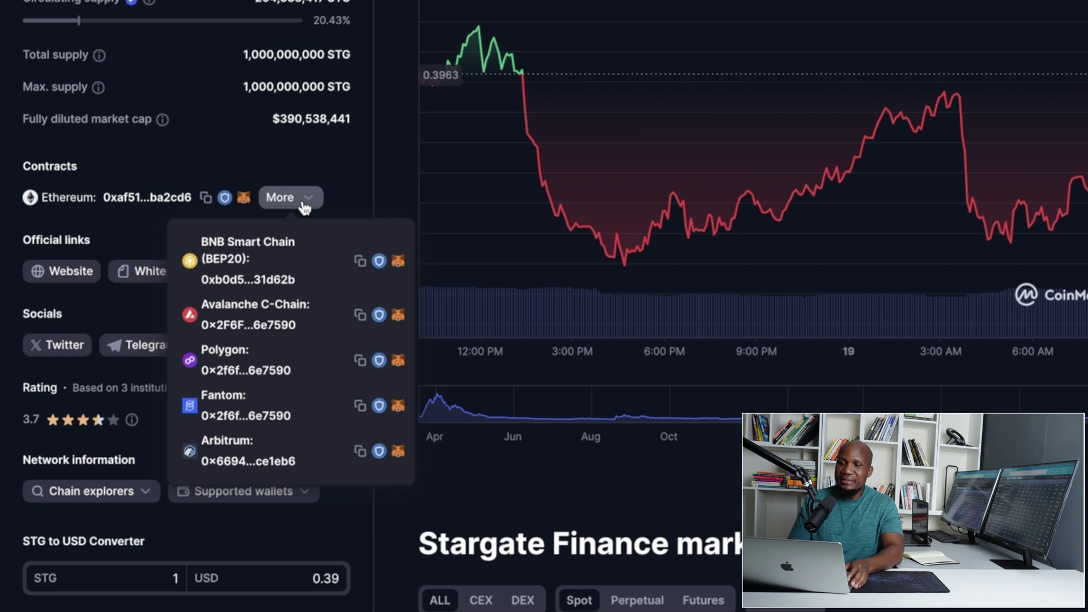
pyautogui.click(206, 198)
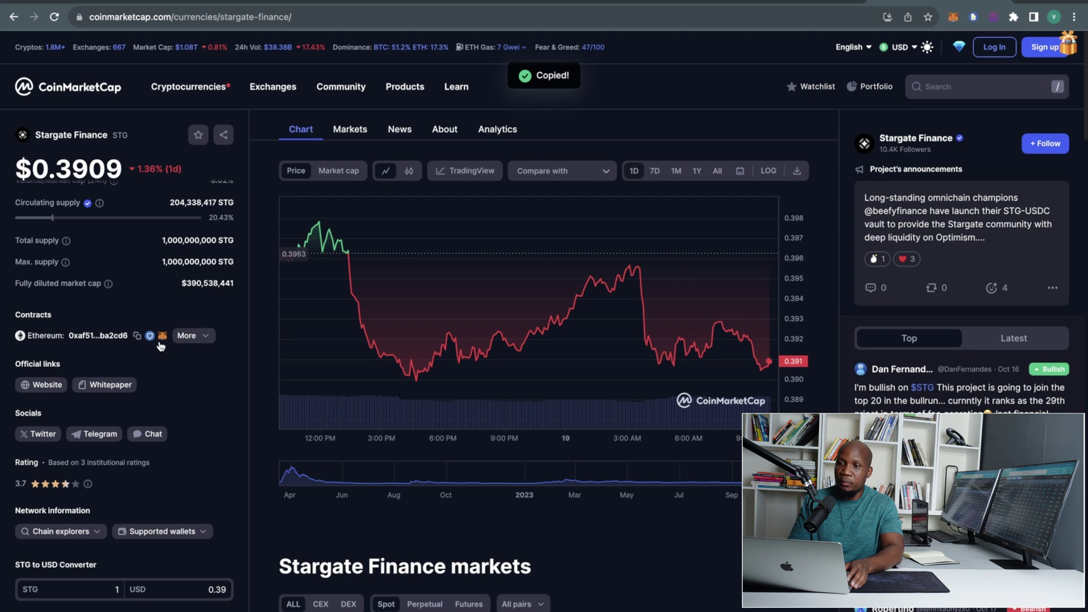
# Request adding STG to MetaMask directly from the CoinMarketCap page, and cancel the suggested token import
pyautogui.click(163, 338)
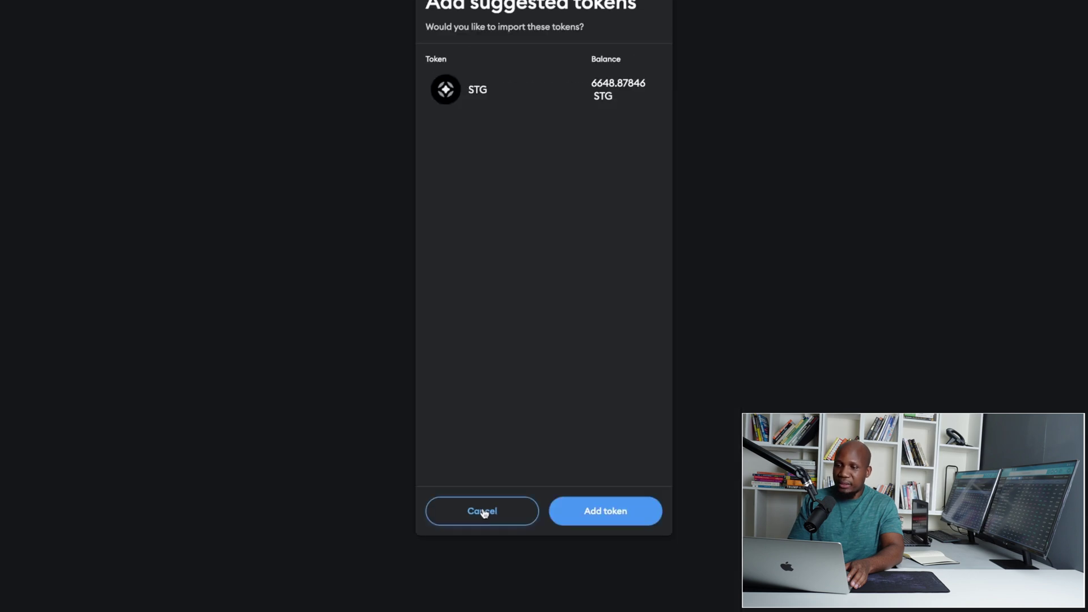
pyautogui.click(485, 513)
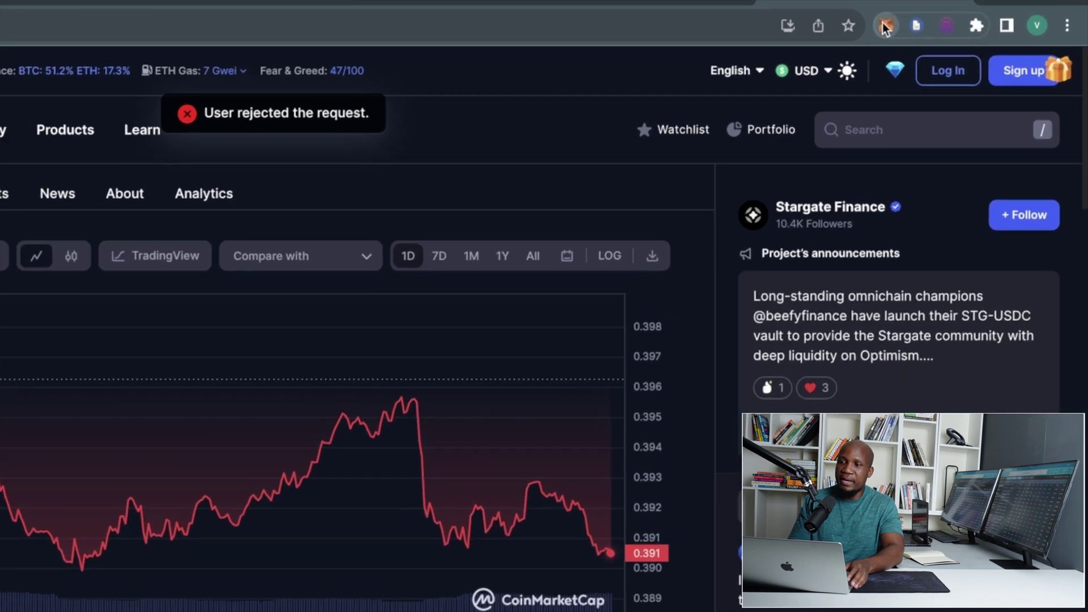
# Import STG into MetaMask as a custom token using the copied Ethereum contract address
pyautogui.moveTo(953, 64)
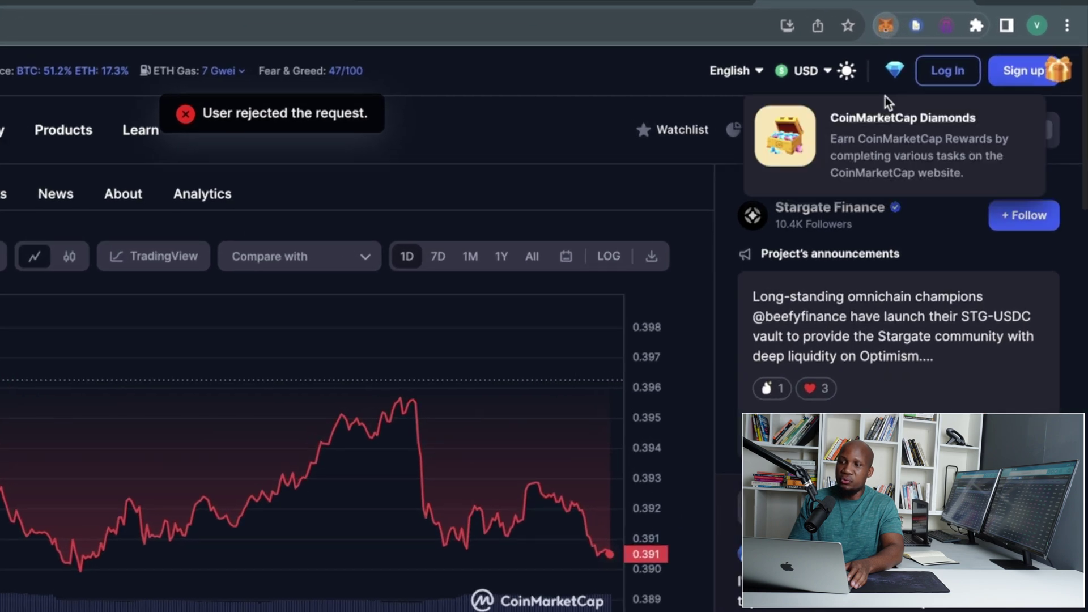
pyautogui.click(886, 26)
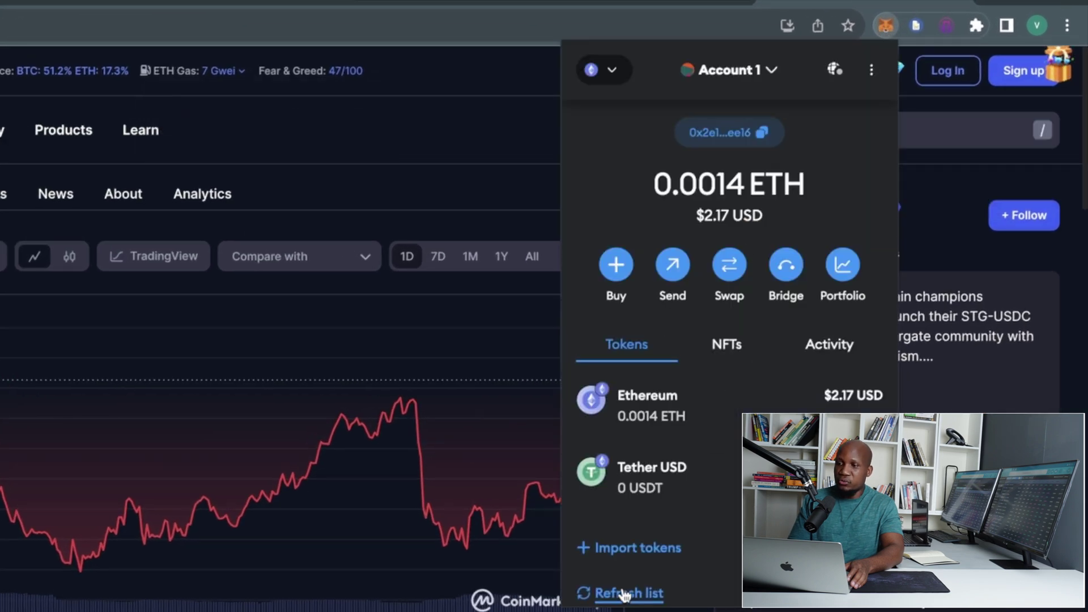
pyautogui.click(636, 547)
pyautogui.click(817, 143)
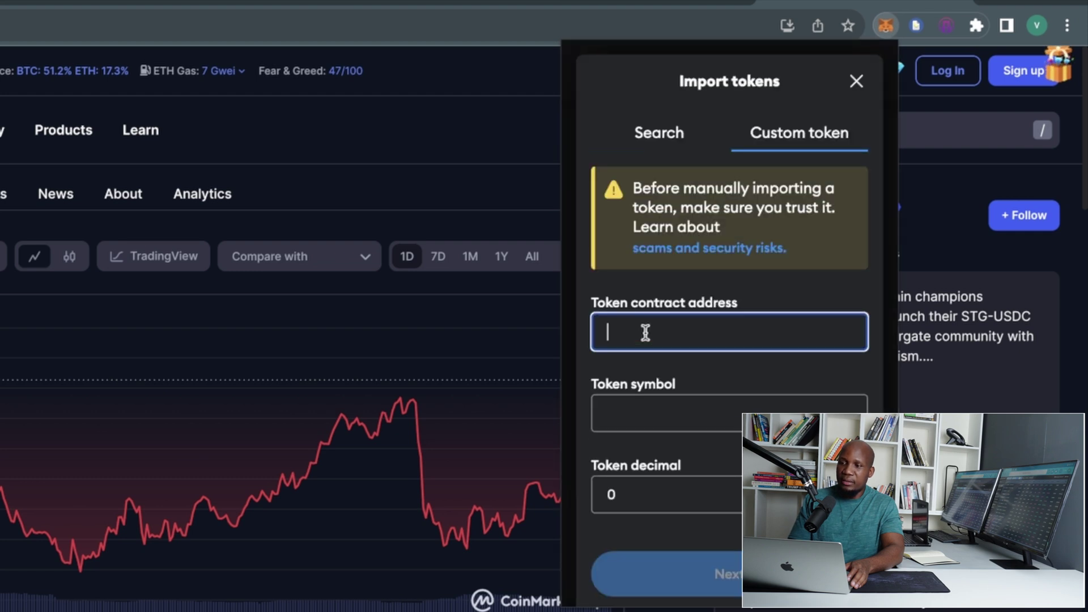
pyautogui.press('super+v')
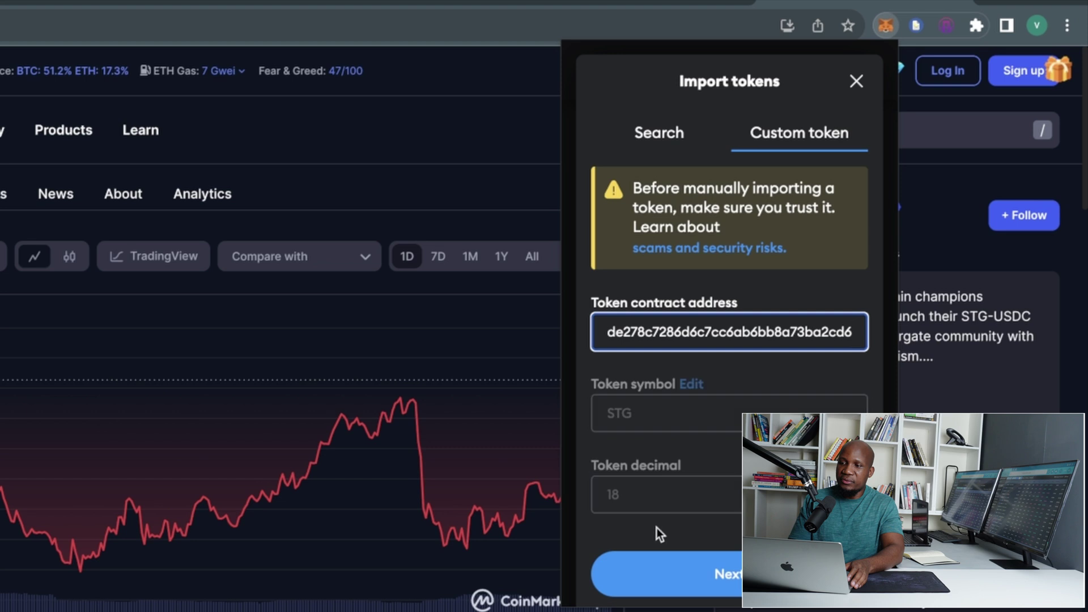
pyautogui.click(718, 567)
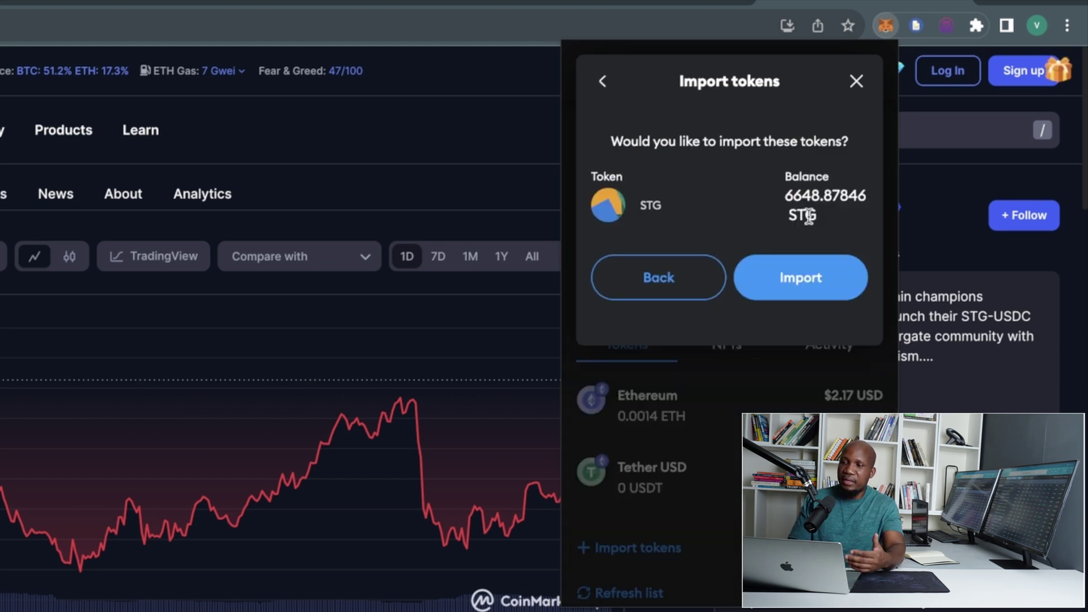
pyautogui.click(801, 278)
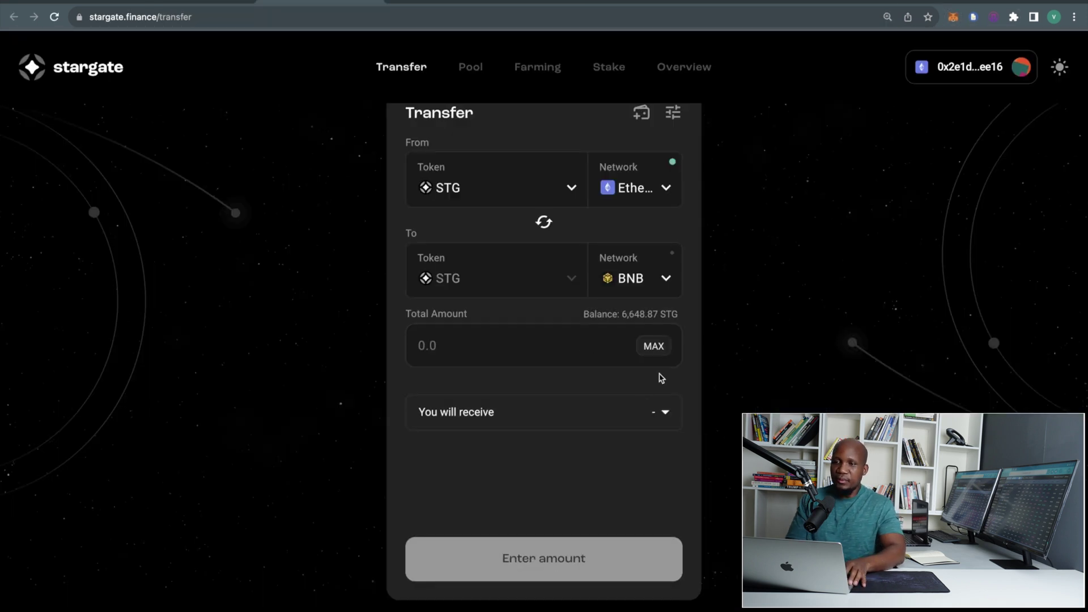
# Bridge the full STG balance from Ethereum to BNB, approve the transaction in MetaMask and view the fee breakdown
pyautogui.click(655, 348)
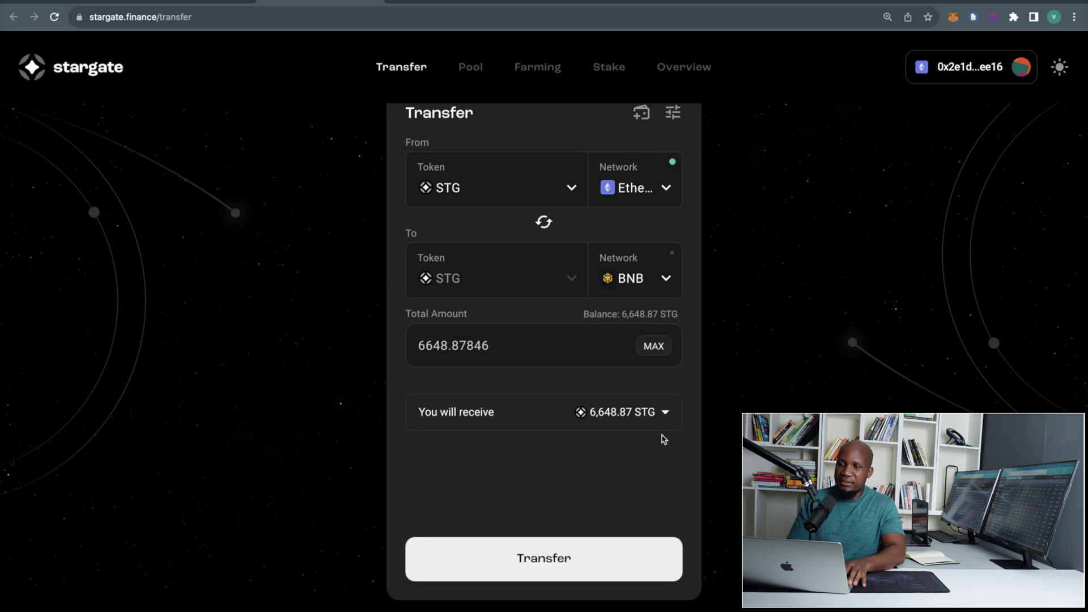
pyautogui.click(532, 564)
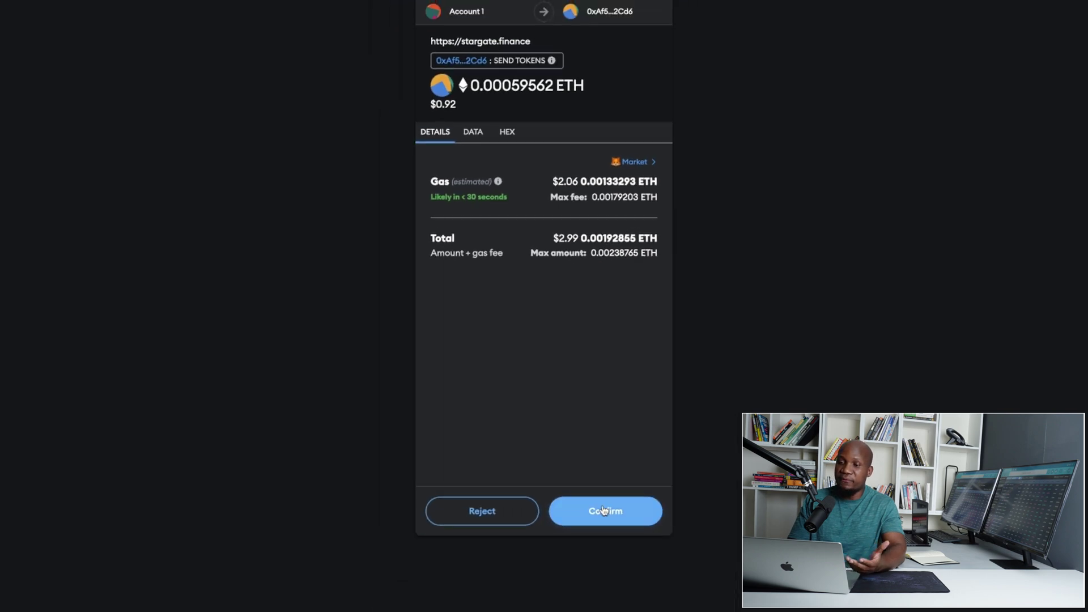
pyautogui.click(635, 600)
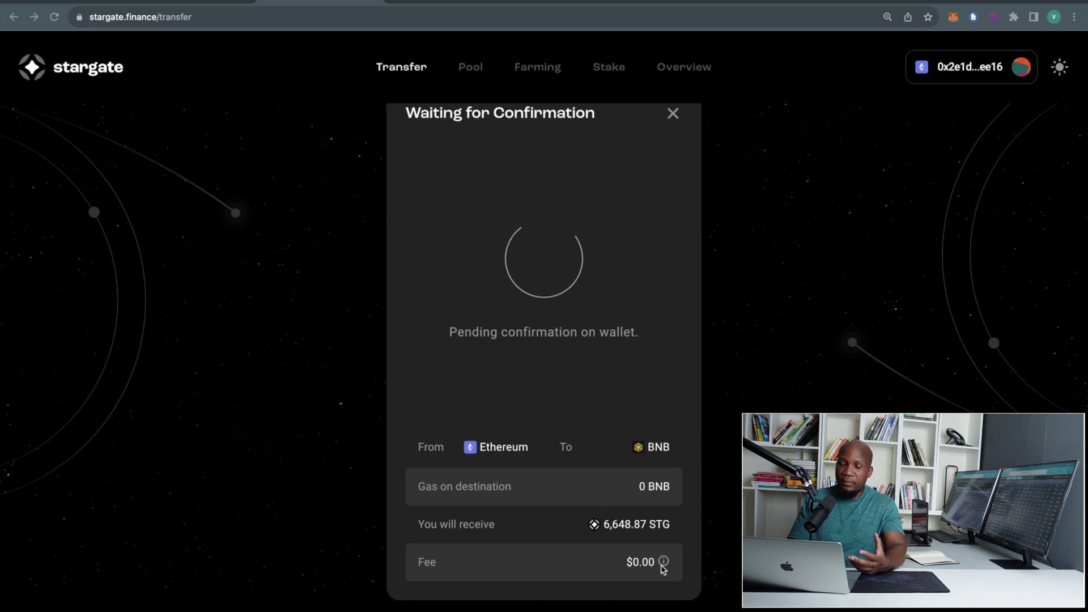
pyautogui.moveTo(663, 565)
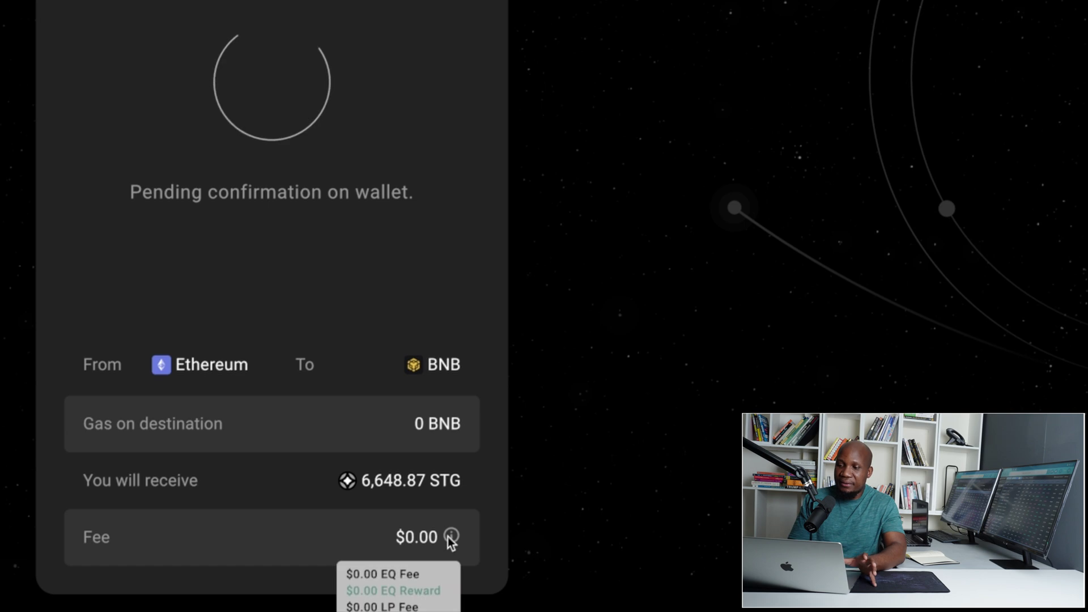
pyautogui.moveTo(452, 538)
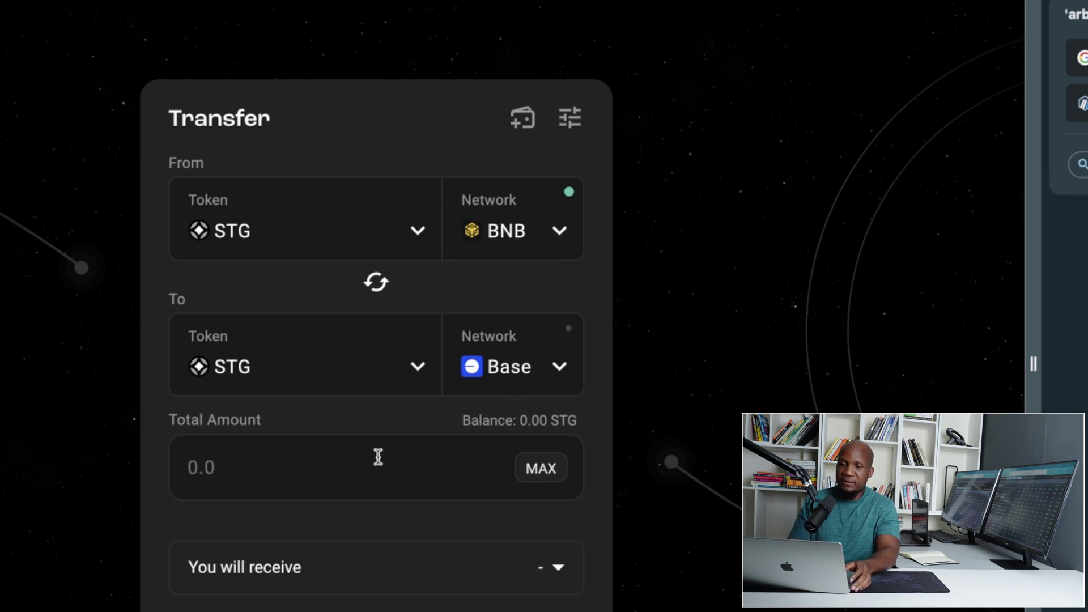
# Reverse the STG transfer direction so that it goes from Base to BNB
pyautogui.click(306, 475)
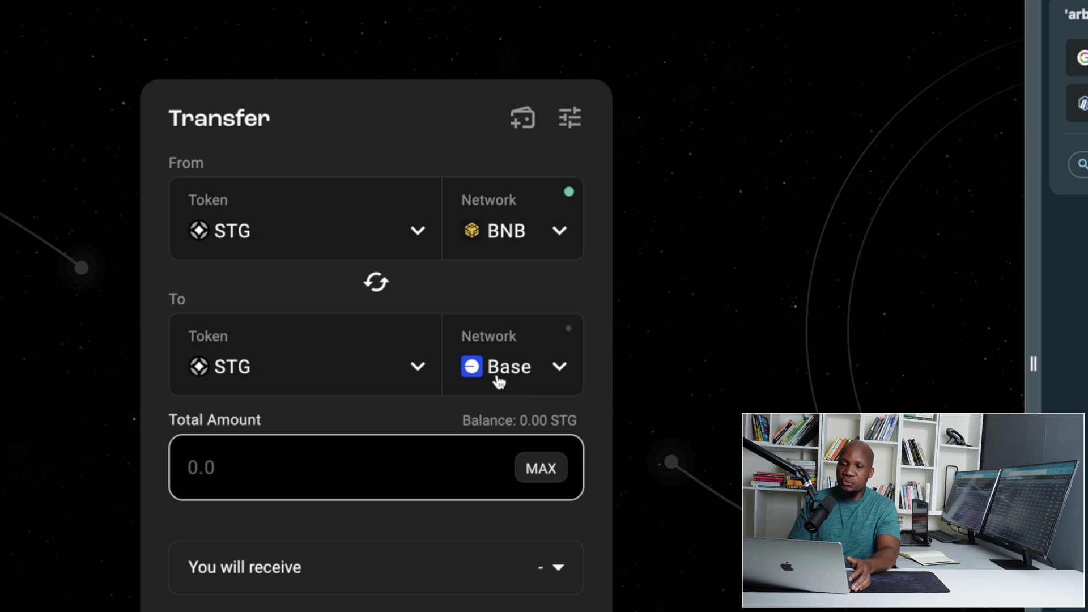
pyautogui.click(377, 283)
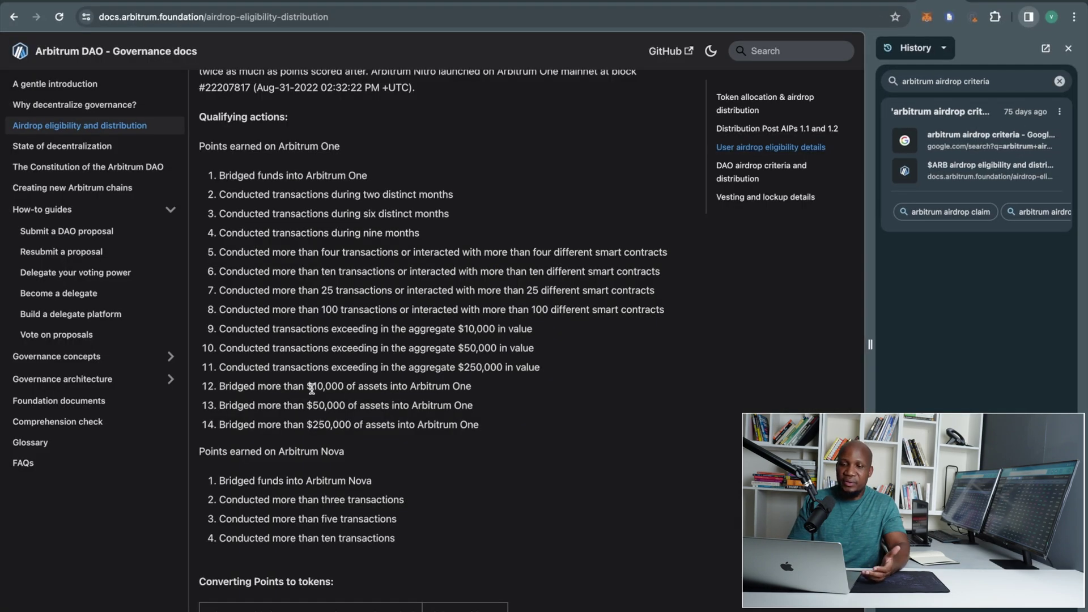
# Examine the $10,000 and $250,000 bridging thresholds for Arbitrum One in the Arbitrum airdrop eligibility criteria
pyautogui.moveTo(312, 387); pyautogui.dragTo(344, 387)
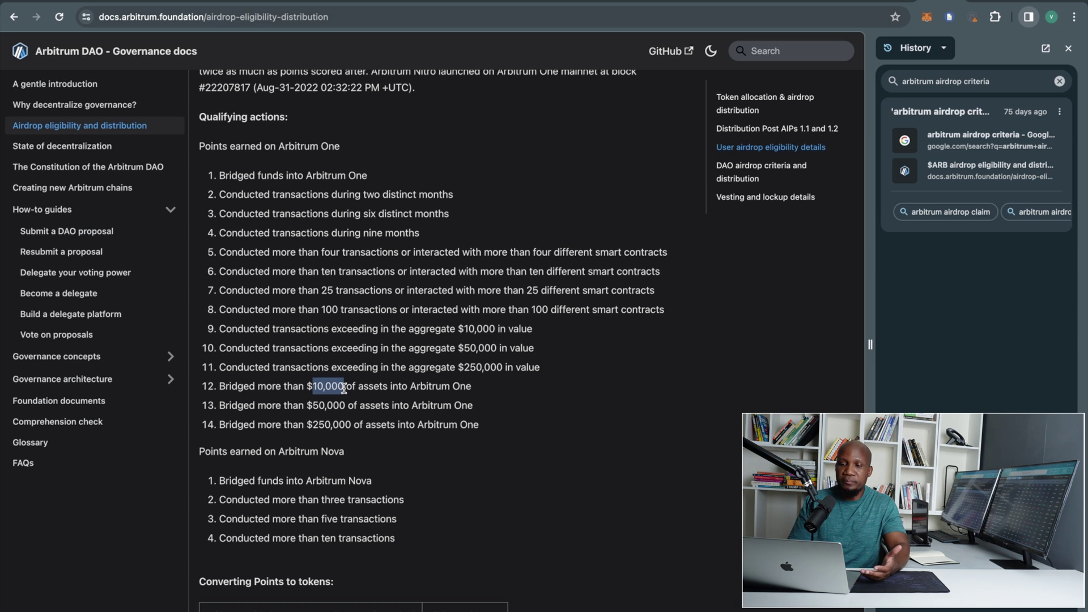
pyautogui.moveTo(307, 425); pyautogui.dragTo(349, 424)
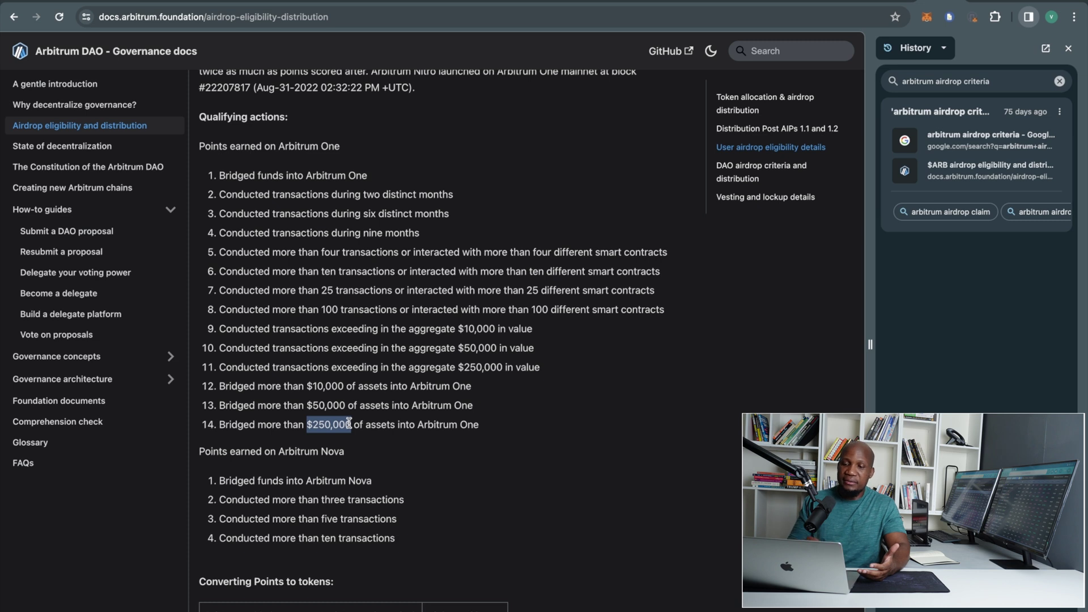
pyautogui.moveTo(313, 386); pyautogui.dragTo(448, 383)
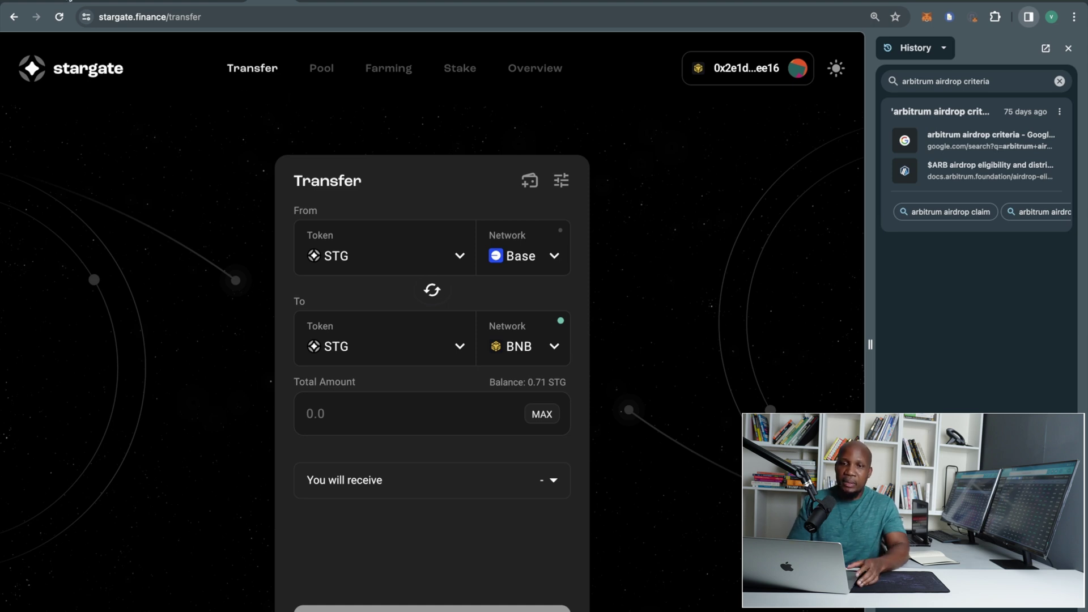
# Switch to the LayerZero volume document and review the Step 2 instructions on using the STG token through Stargate
pyautogui.click(79, 6)
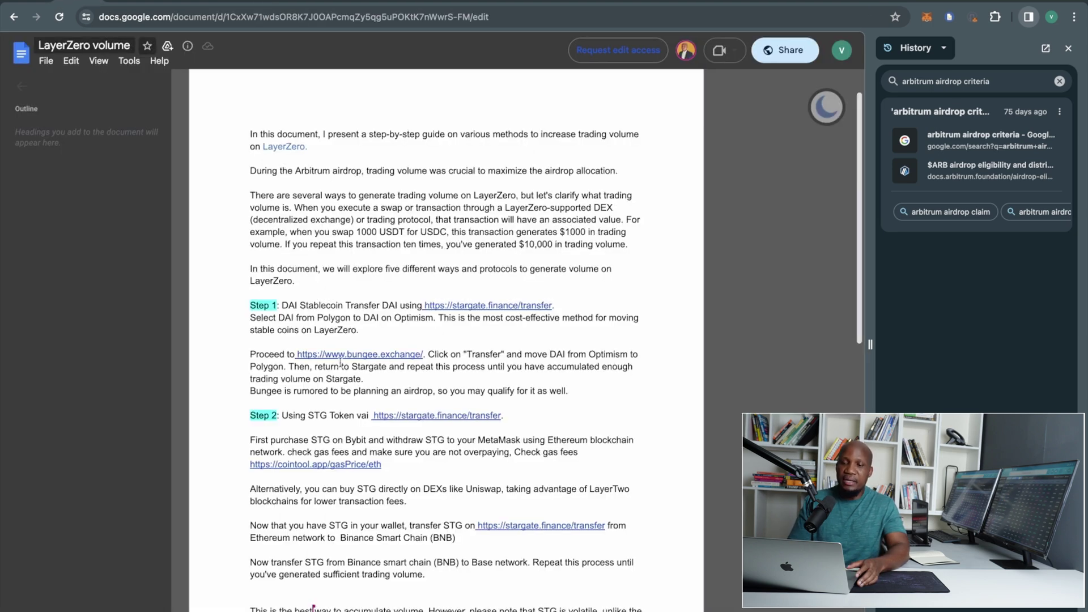
pyautogui.moveTo(251, 306); pyautogui.dragTo(327, 306)
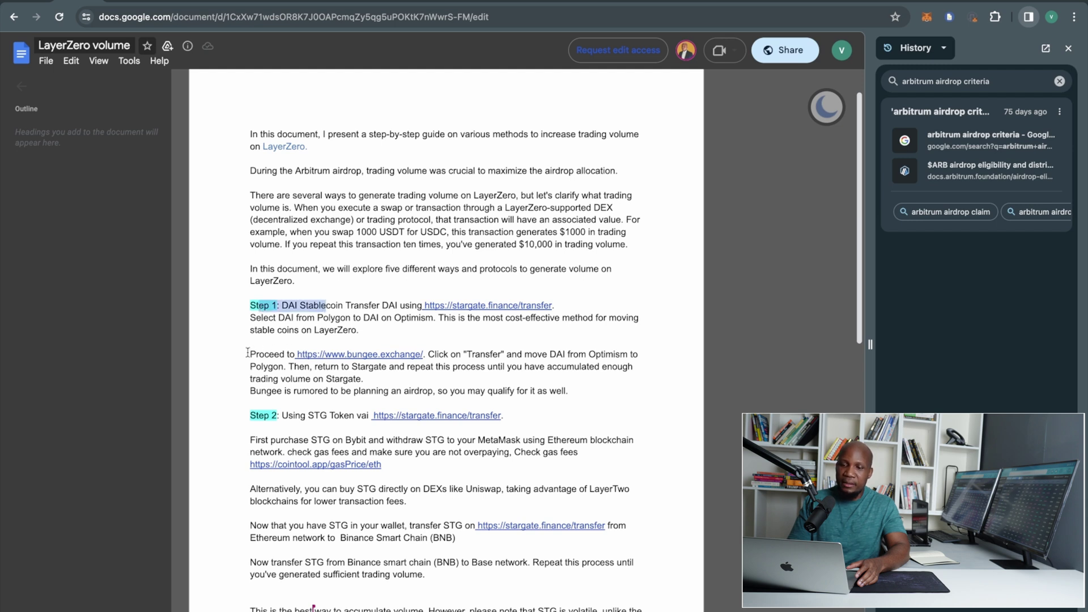
pyautogui.moveTo(250, 415); pyautogui.dragTo(520, 594)
pyautogui.scroll(-2, 520, 594)
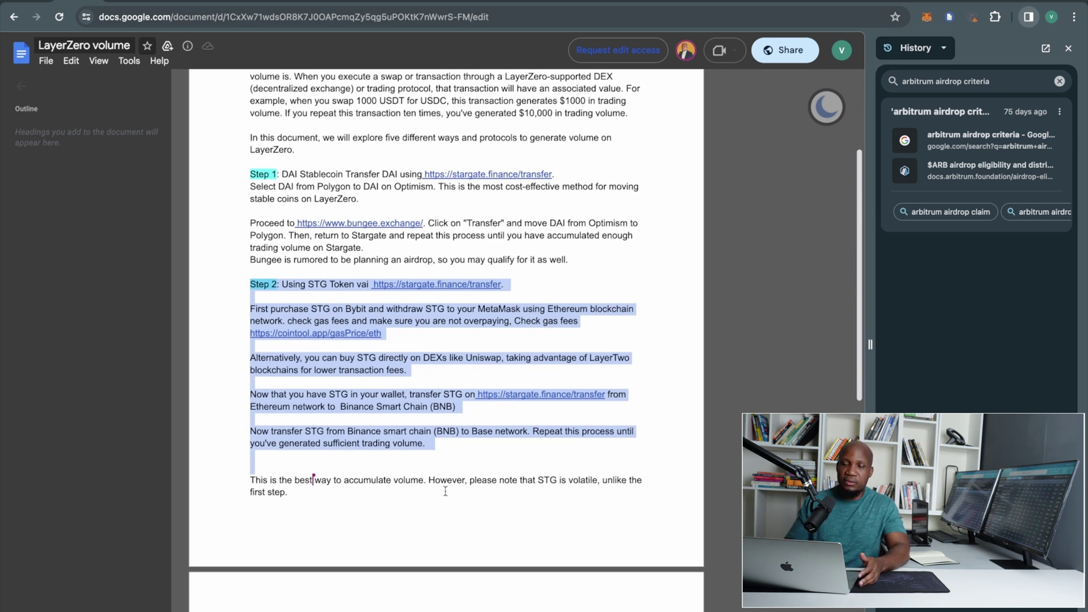
pyautogui.click(454, 474)
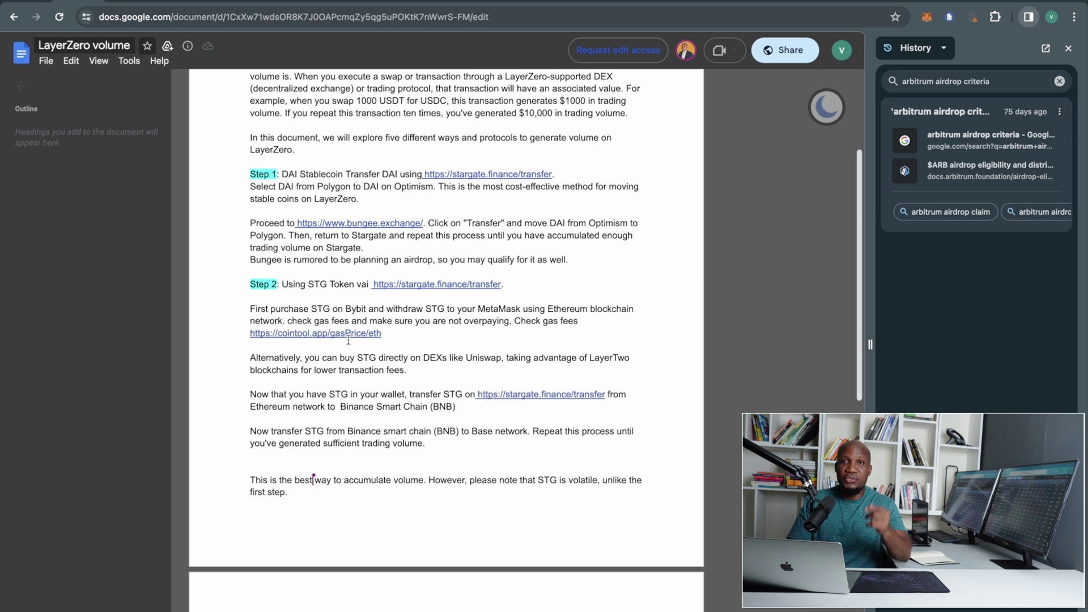
pyautogui.moveTo(282, 285); pyautogui.dragTo(413, 510)
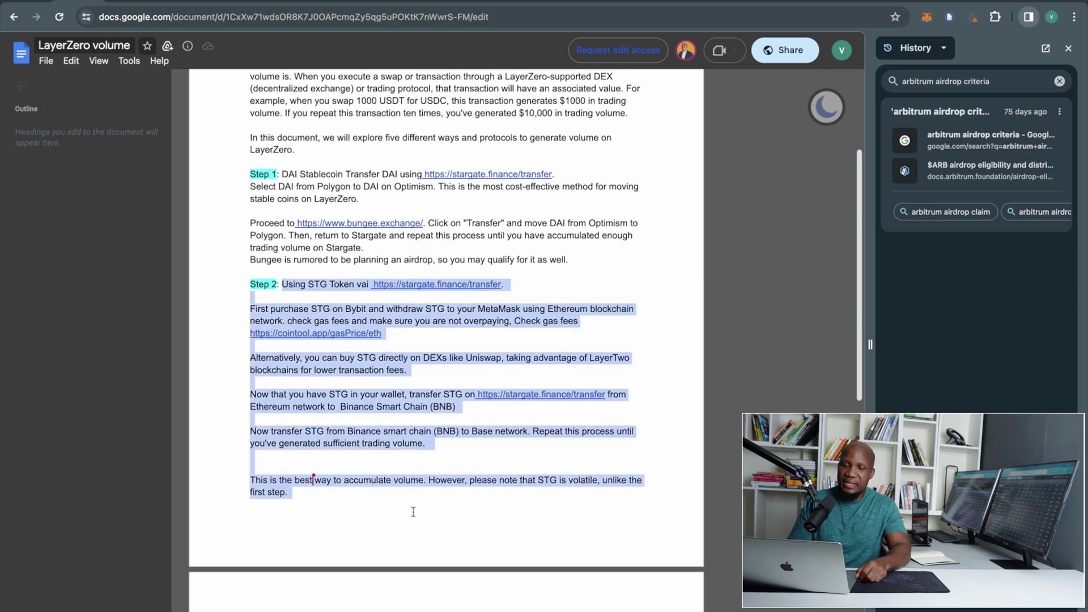
pyautogui.scroll(-1, 413, 510)
pyautogui.scroll(1, 413, 512)
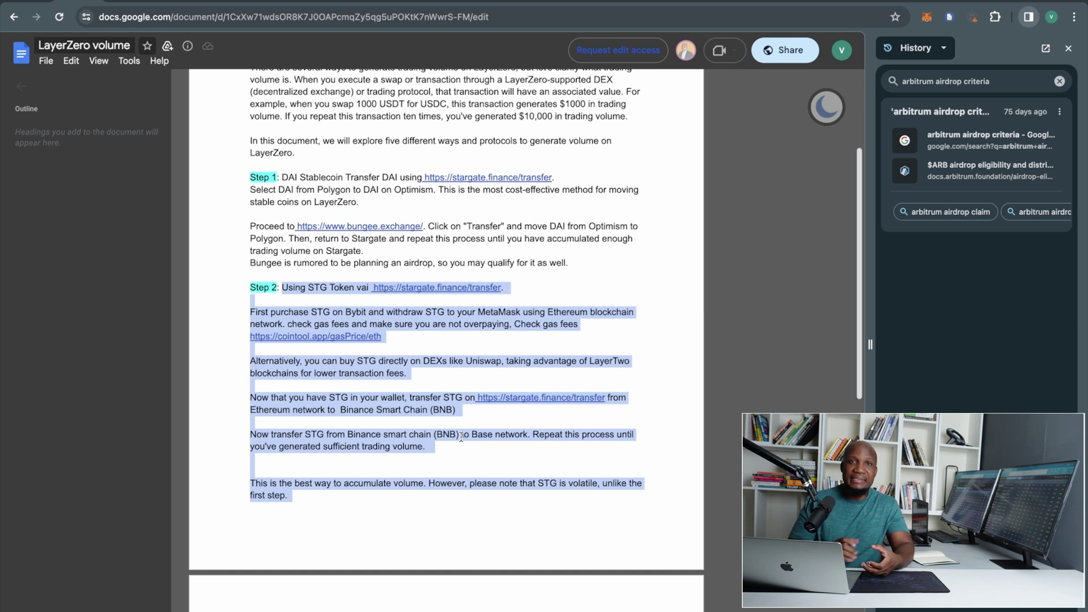
pyautogui.click(461, 436)
pyautogui.scroll(3, 292, 263)
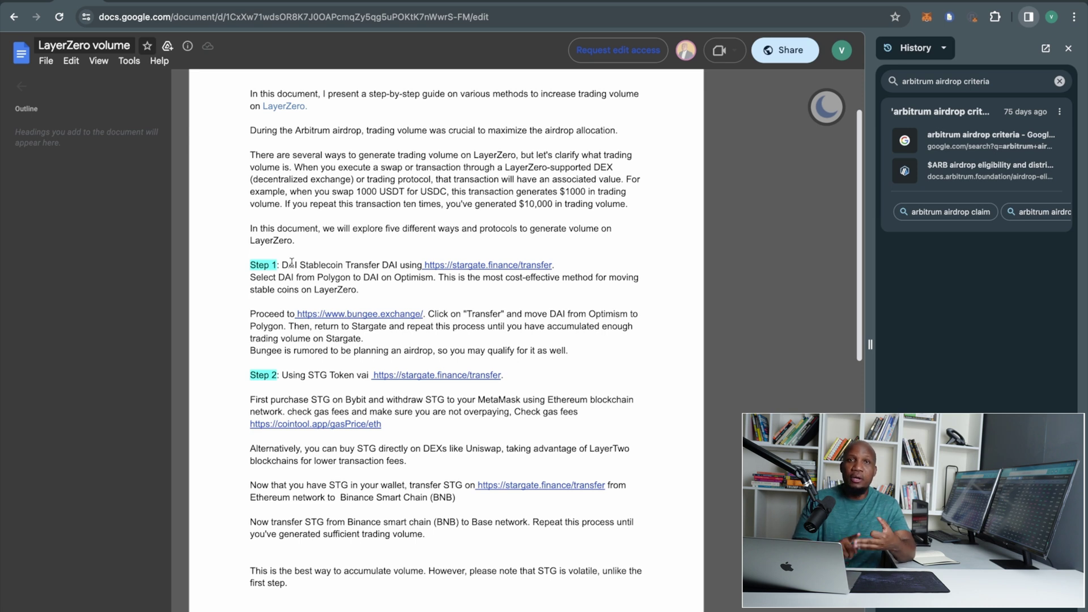
# Read the document's Step 1 instructions on transferring the DAI stablecoin from Polygon to Optimism
pyautogui.moveTo(282, 264); pyautogui.dragTo(354, 275)
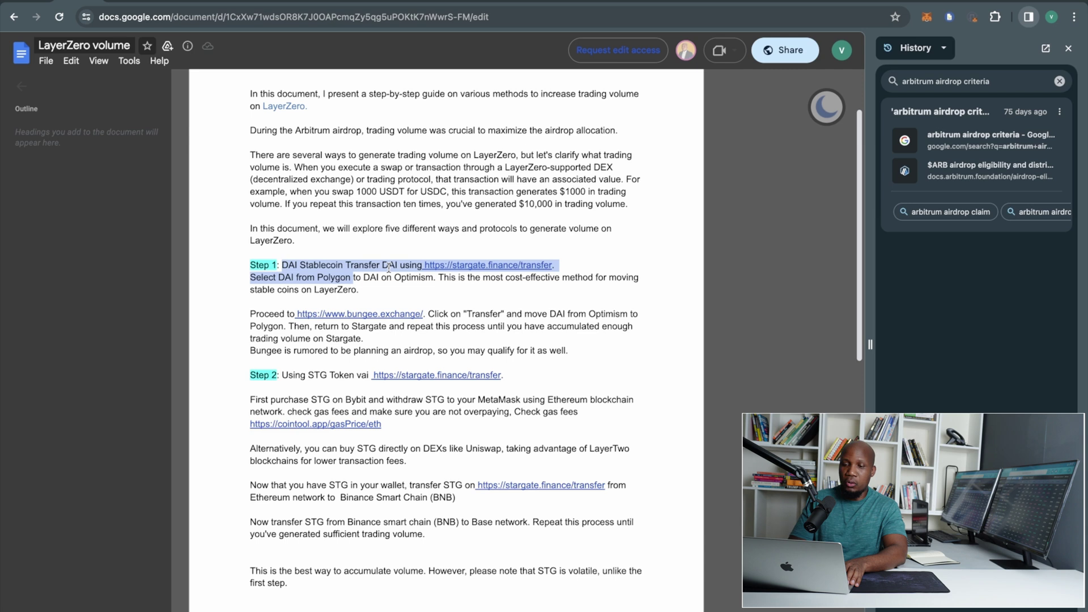
pyautogui.click(409, 302)
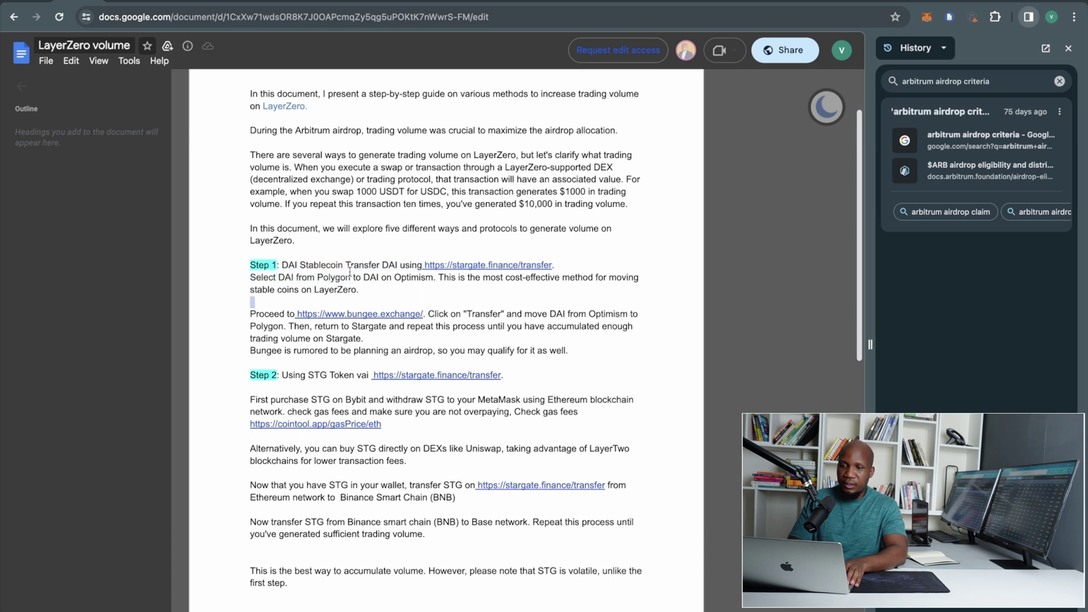
pyautogui.moveTo(352, 265); pyautogui.dragTo(393, 263)
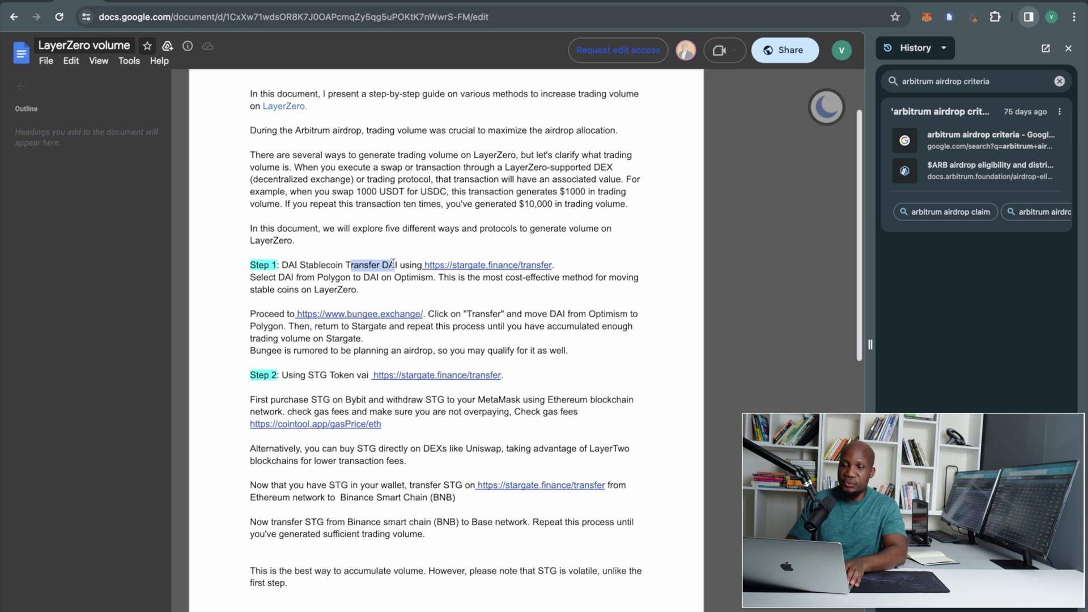
pyautogui.press('Right')
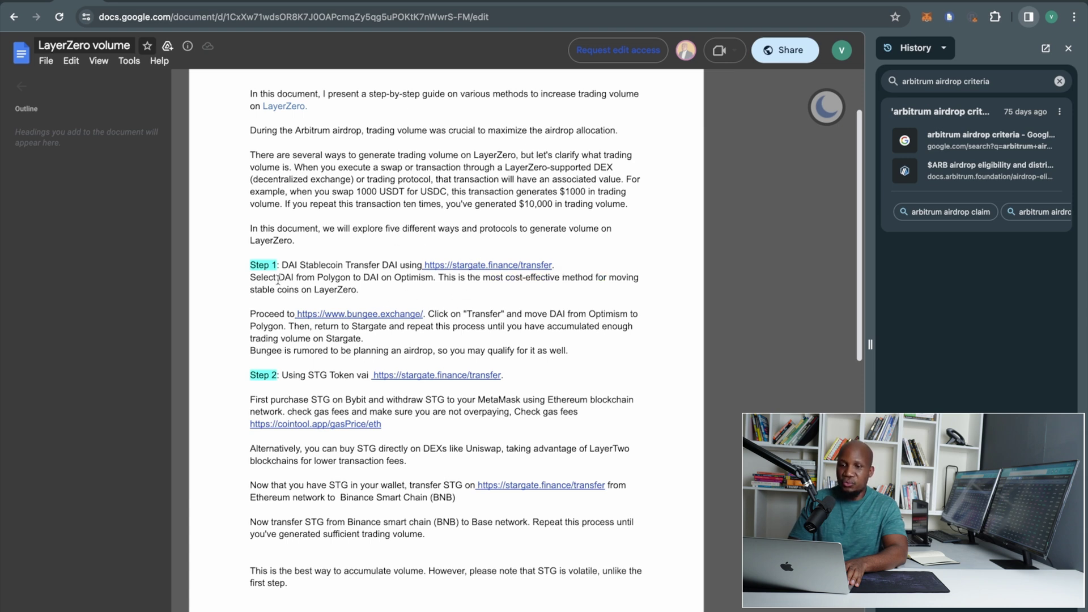
pyautogui.moveTo(278, 278); pyautogui.dragTo(426, 277)
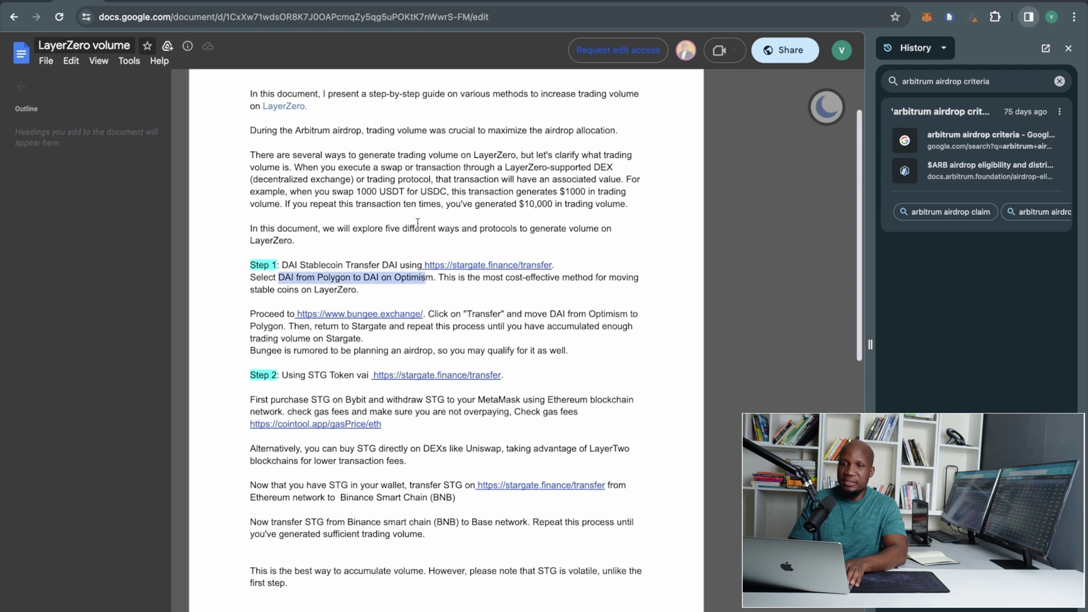
# Switch to the Stargate transfer page and set it up to send DAI from Polygon to Optimism
pyautogui.hotkey('ctrl', 'Tab')
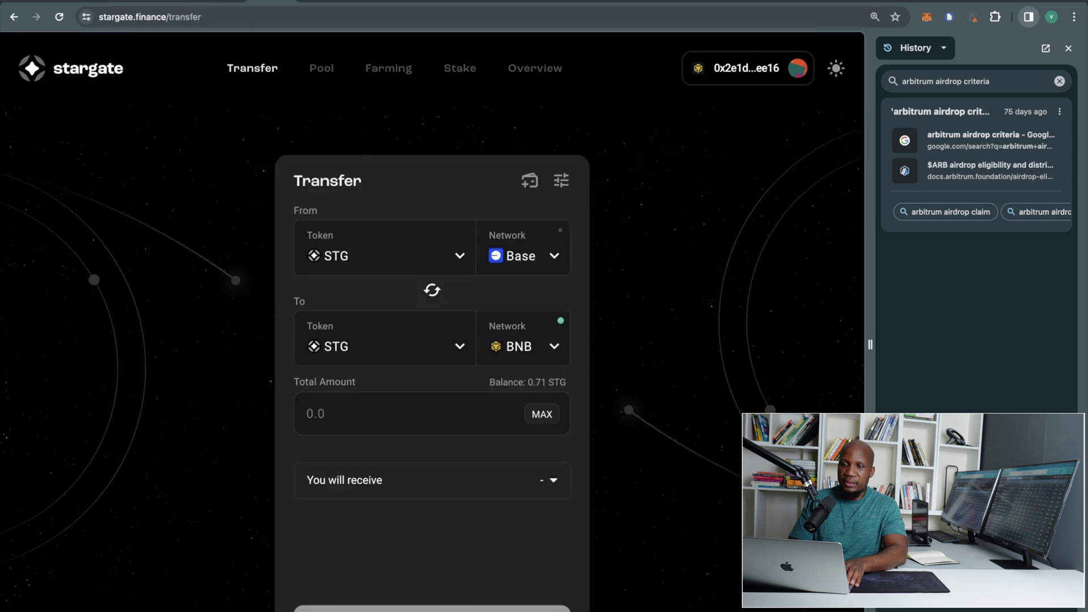
pyautogui.click(528, 264)
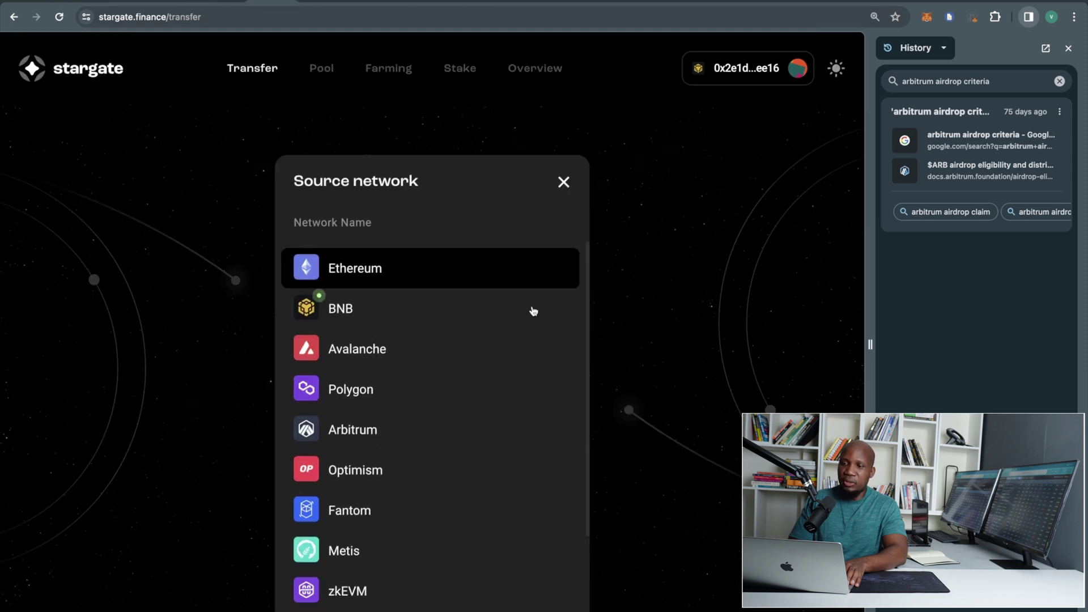
pyautogui.click(379, 393)
pyautogui.click(540, 343)
pyautogui.scroll(-1, 540, 343)
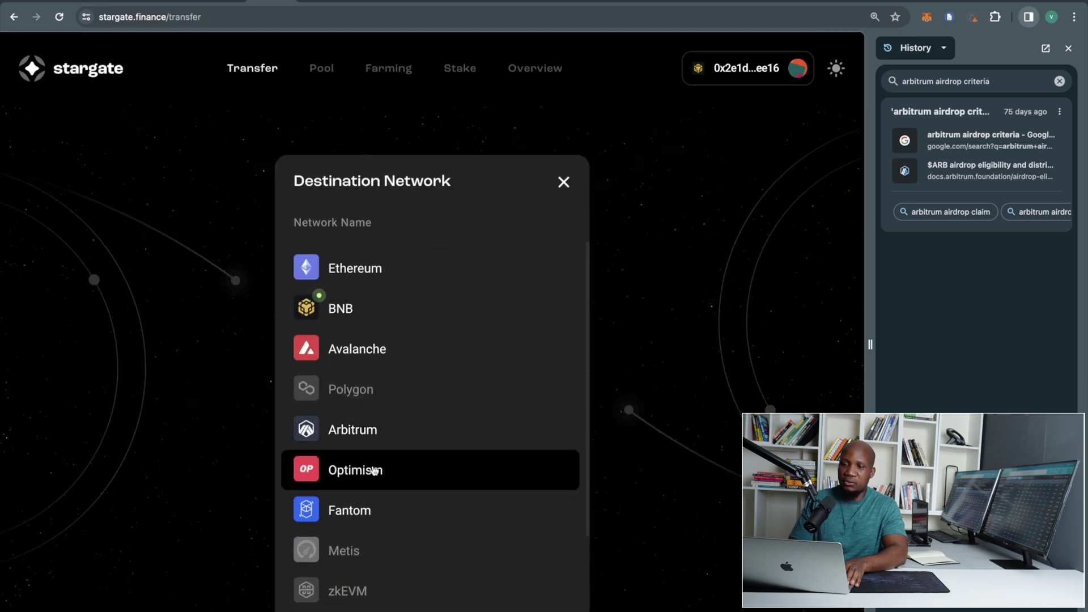
pyautogui.click(371, 470)
pyautogui.click(414, 259)
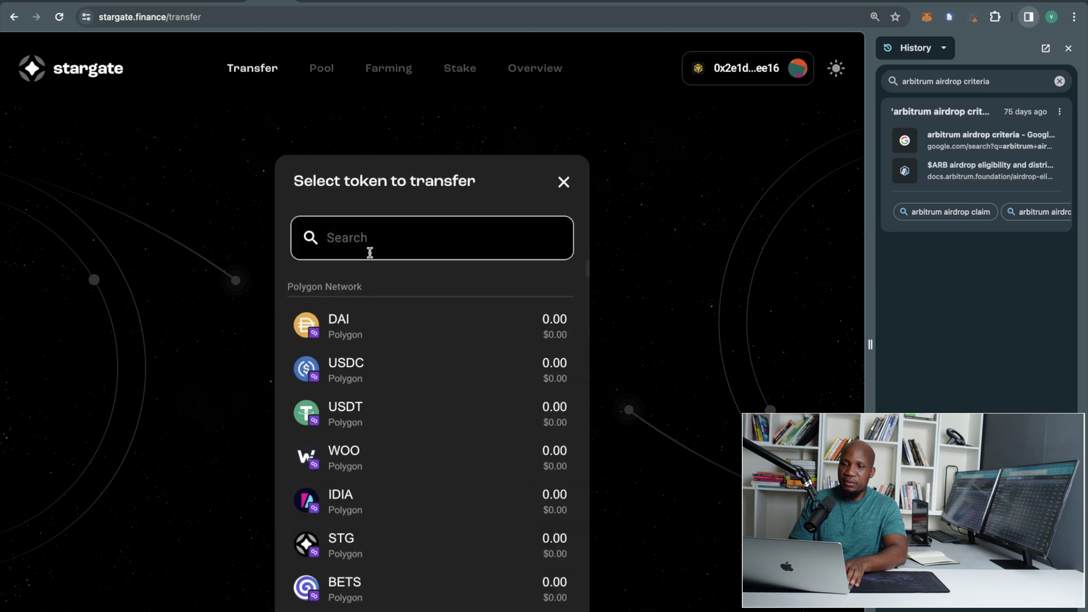
pyautogui.click(365, 324)
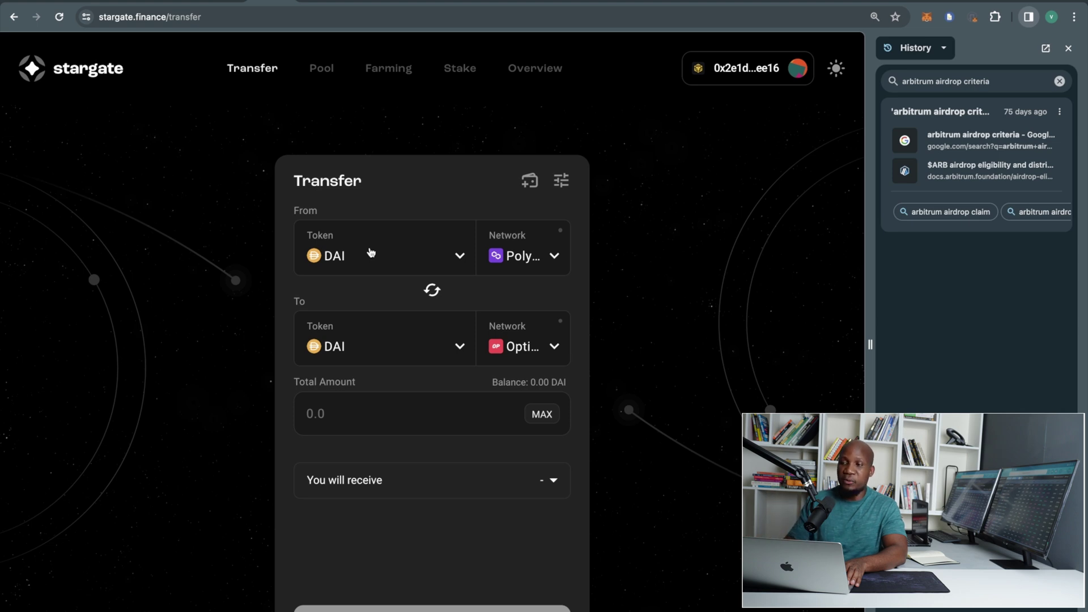
# Enter 2000 as the total amount of DAI to transfer, and change it to 2001
pyautogui.click(378, 408)
pyautogui.write('2000')
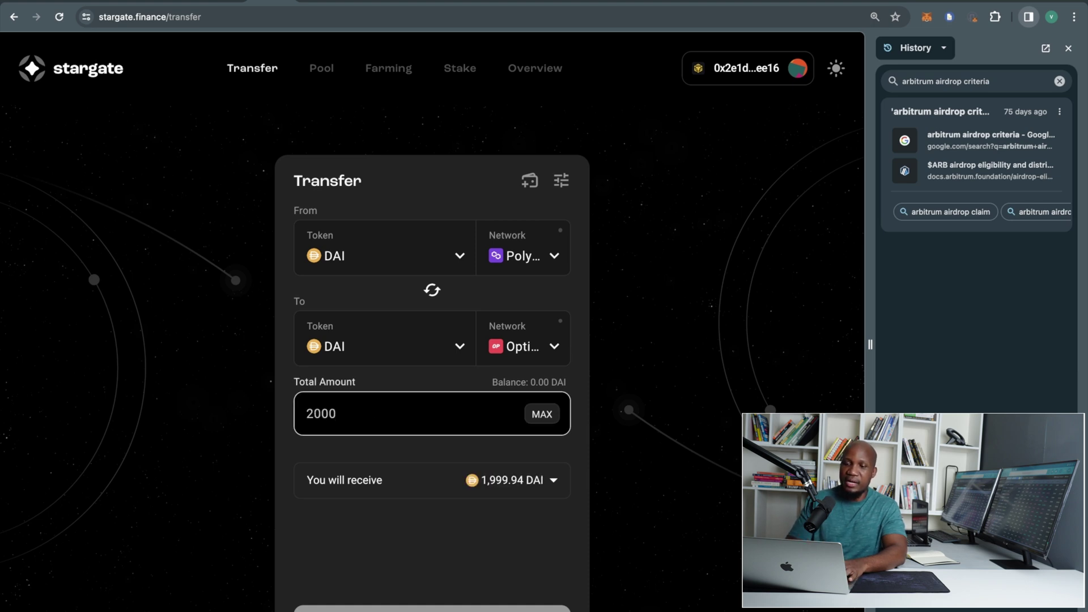
pyautogui.press('BackSpace')
pyautogui.write('1')
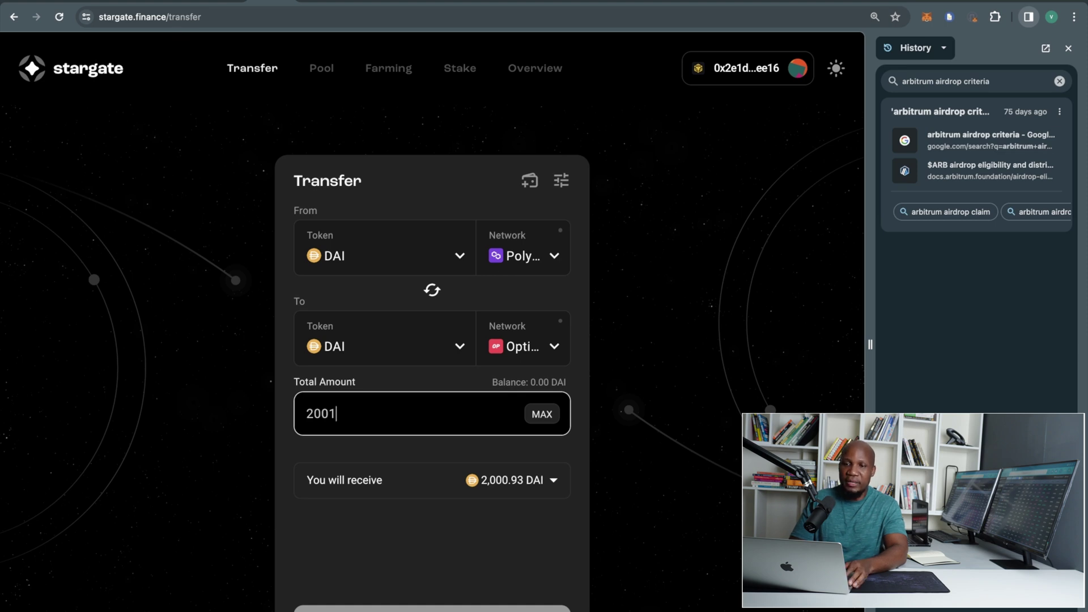
# Open bungee.exchange from the link in the LayerZero volume document and connect the MetaMask wallet
pyautogui.hotkey('ctrl', 'Tab')
pyautogui.click(366, 339)
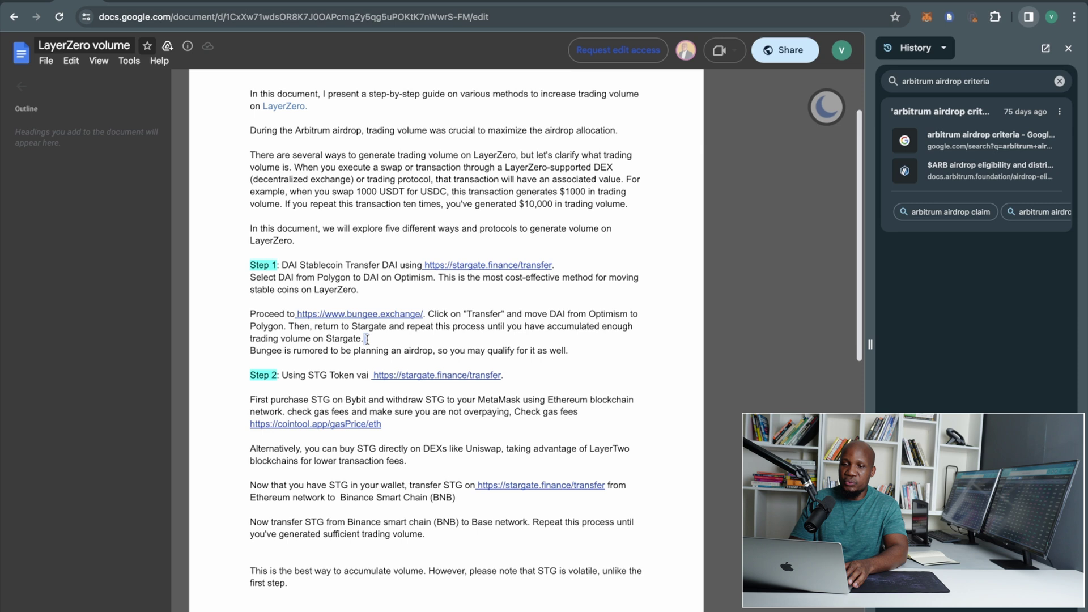
pyautogui.moveTo(361, 311)
pyautogui.click(368, 334)
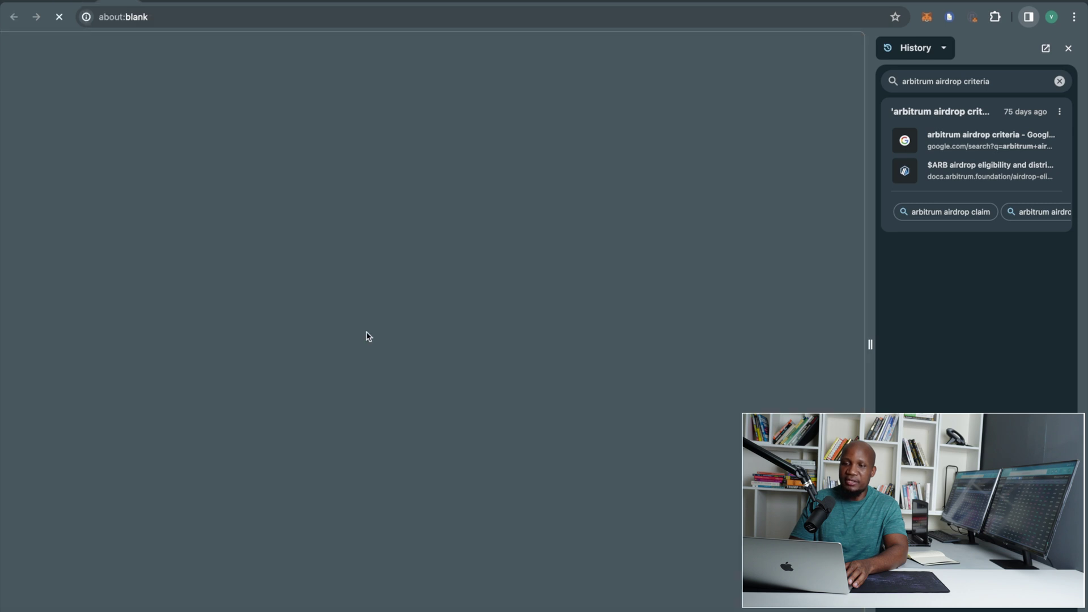
pyautogui.click(443, 419)
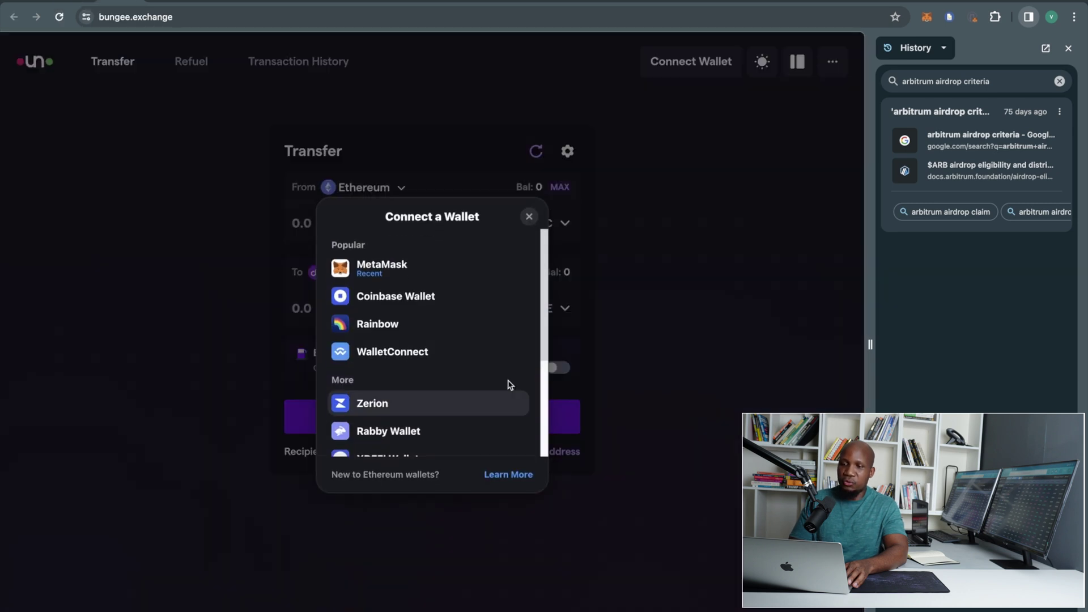
pyautogui.click(408, 269)
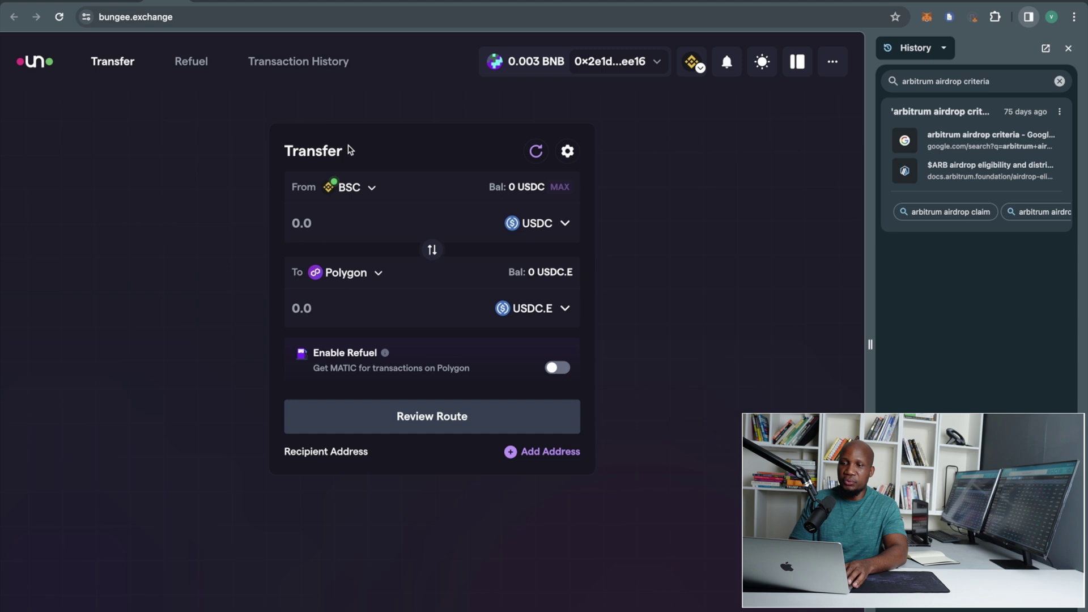
# Set up the Bungee transfer to move DAI on Optimism to DAI on Polygon
pyautogui.click(367, 190)
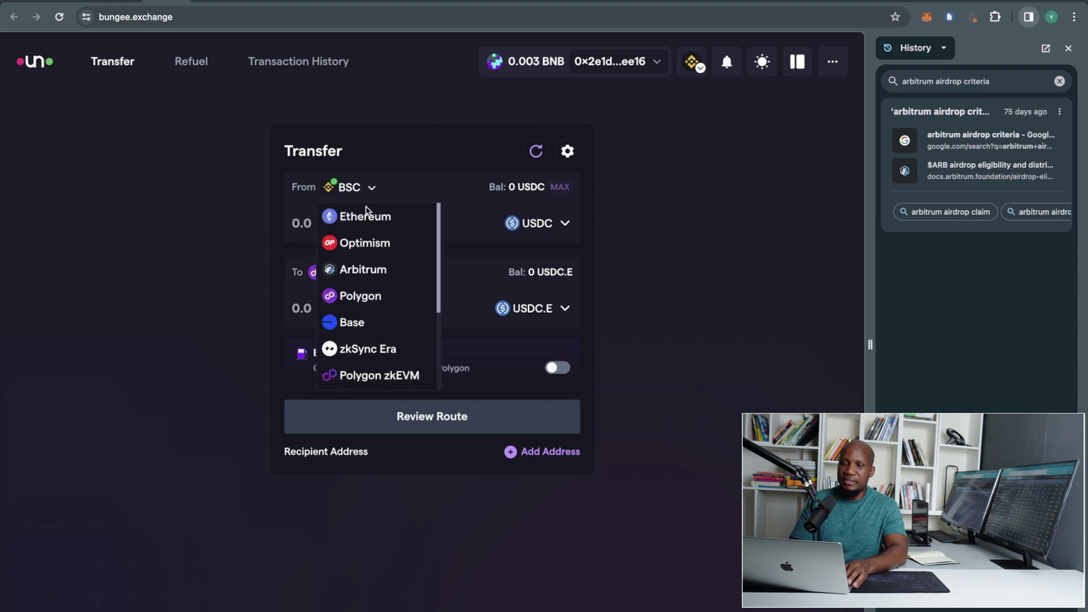
pyautogui.click(372, 244)
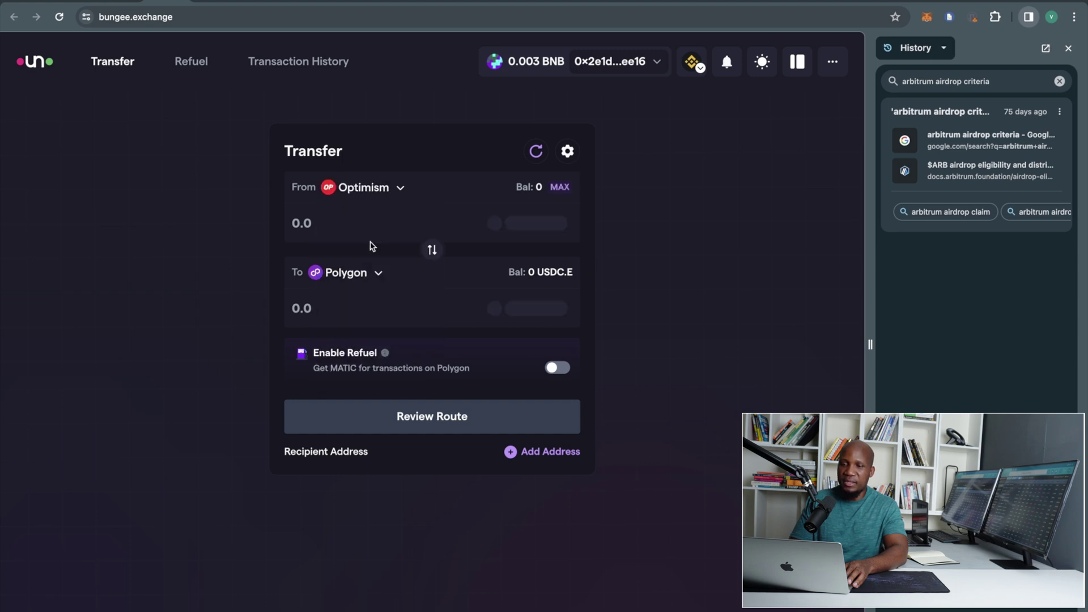
pyautogui.click(533, 225)
pyautogui.click(367, 245)
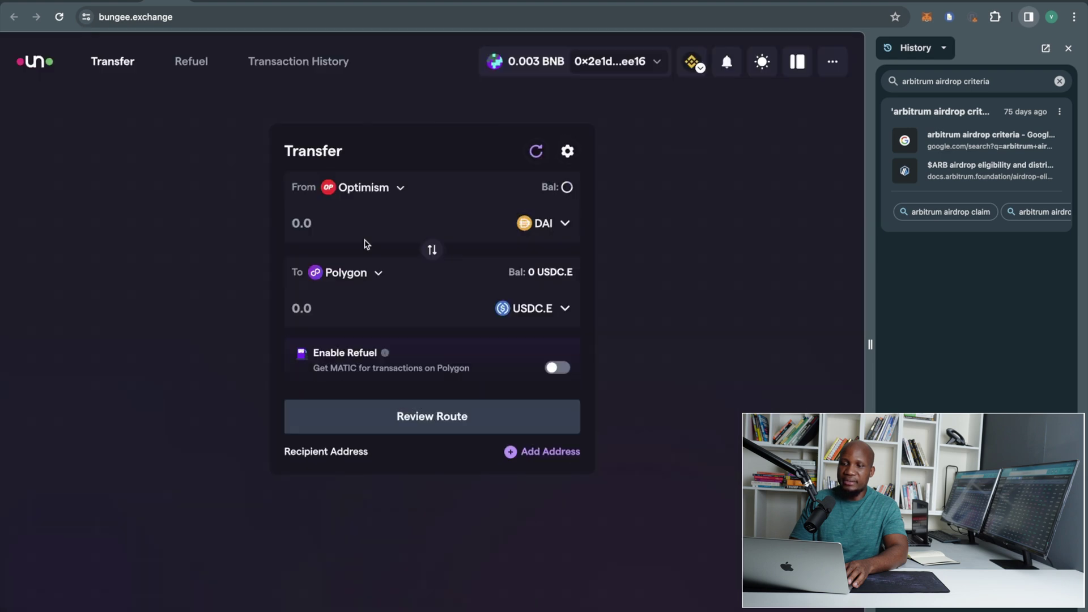
pyautogui.click(545, 314)
pyautogui.click(369, 248)
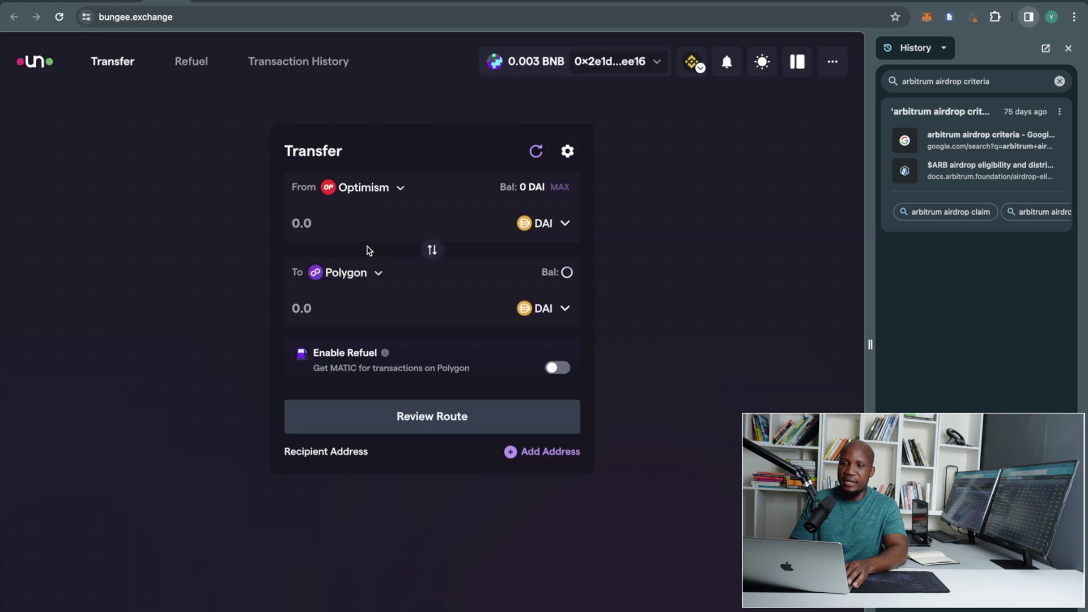
# Enter 2000 as the DAI amount to send from Optimism, and change it to 2001
pyautogui.click(361, 220)
pyautogui.write('2000')
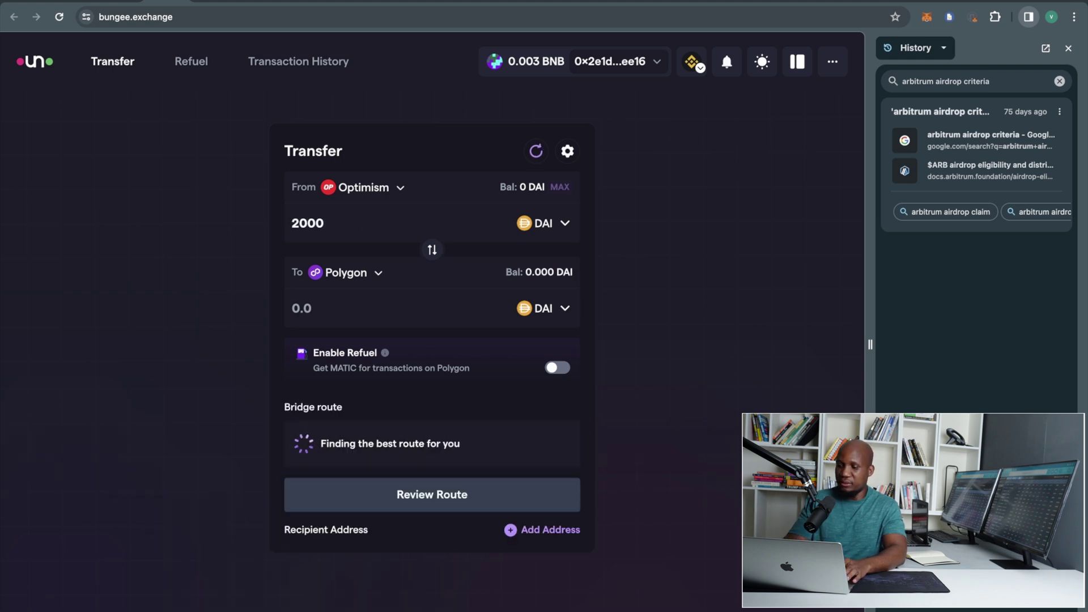
pyautogui.press('BackSpace')
pyautogui.write('1')
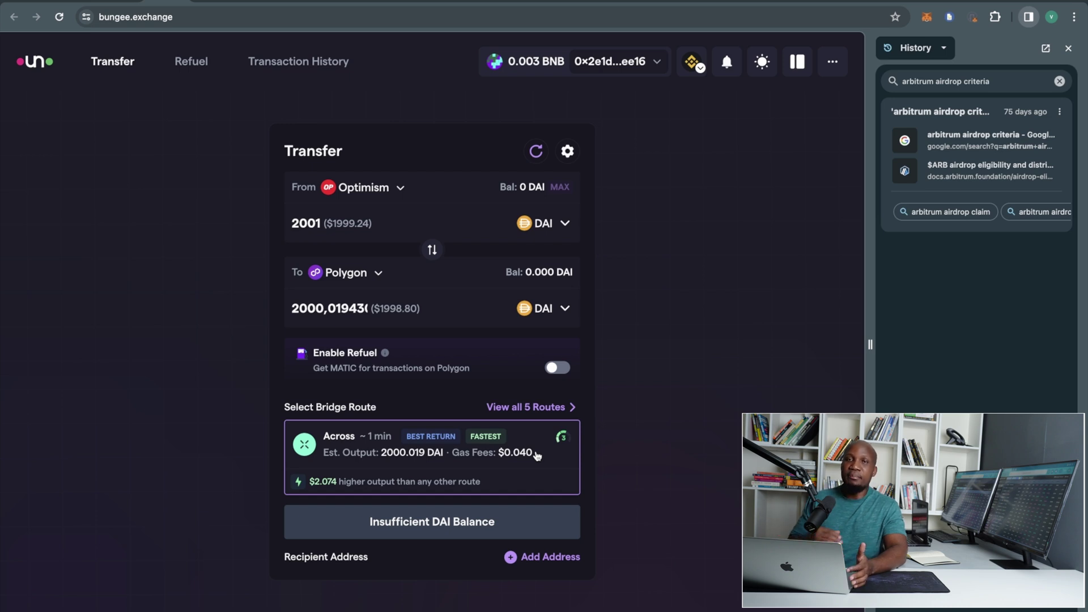
# Switch to the Stargate transfer page and reverse the DAI route so it runs from Optimism to Polygon, for comparison with Bungee
pyautogui.click(121, 1)
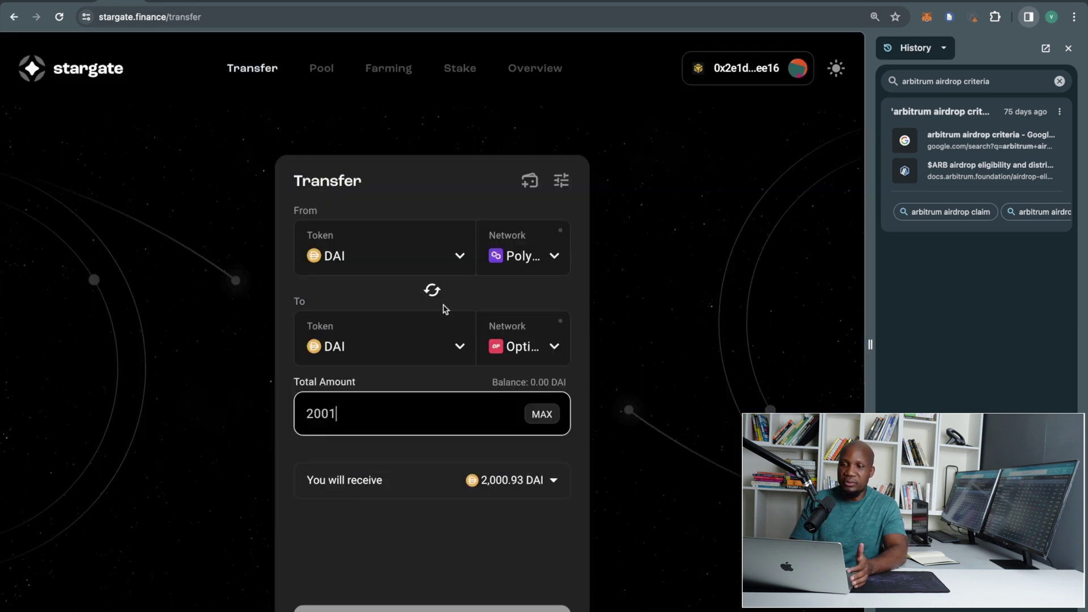
pyautogui.click(432, 290)
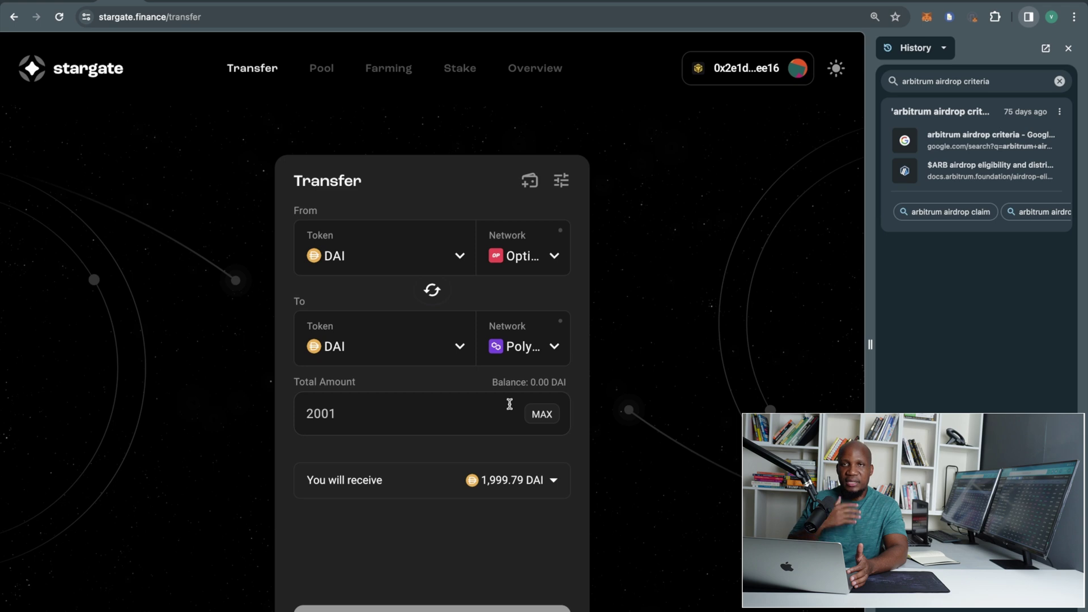
pyautogui.click(433, 292)
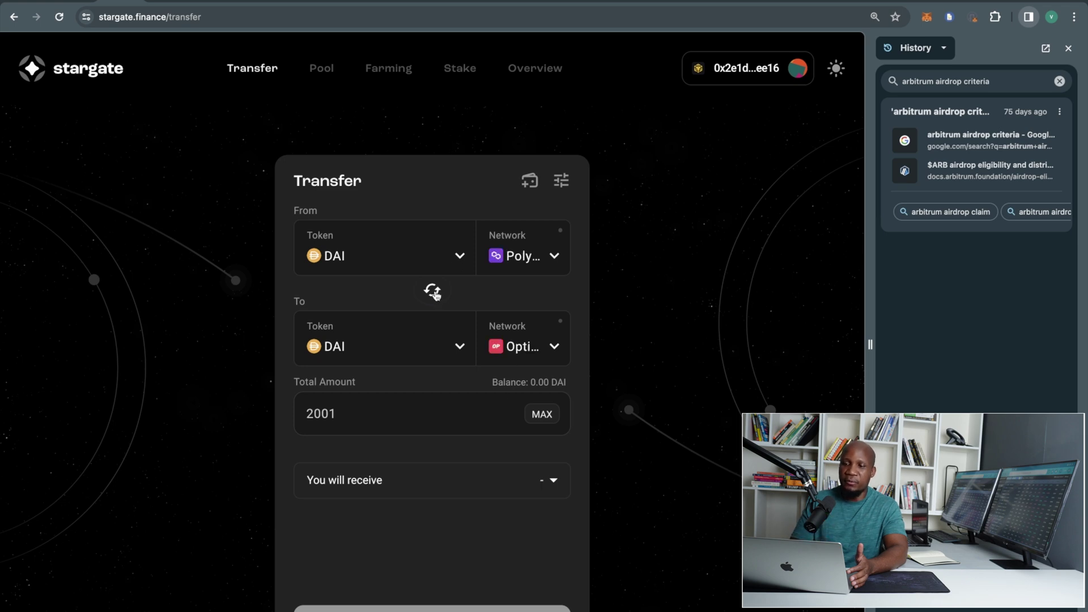
pyautogui.click(433, 292)
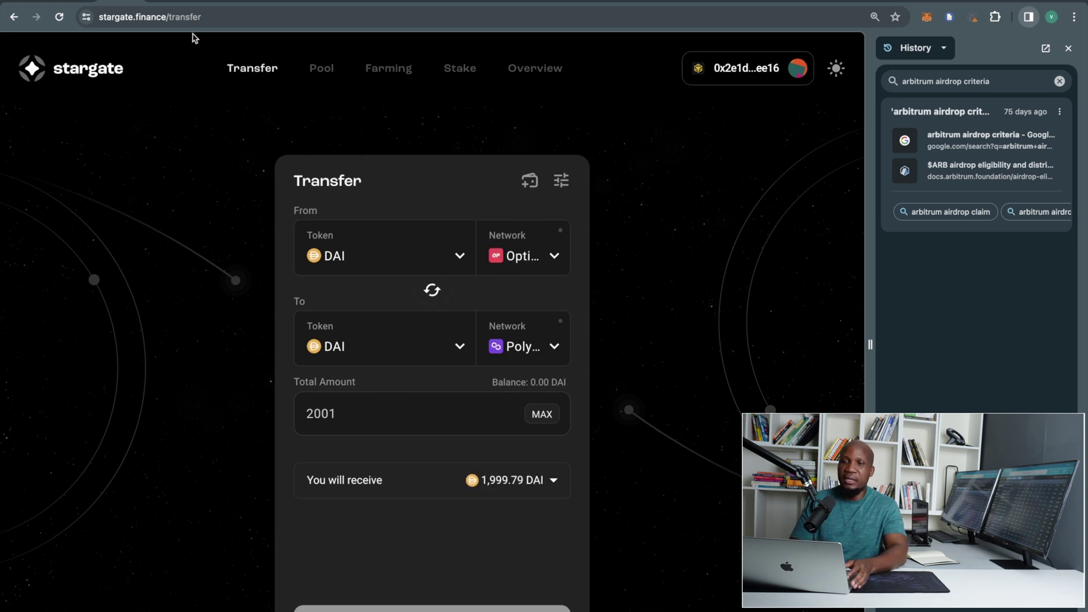
# Examine past DAI bridge transactions from Optimism to Polygon in Bungee's transaction history, including its third and second pages
pyautogui.hotkey('ctrl', 'Tab')
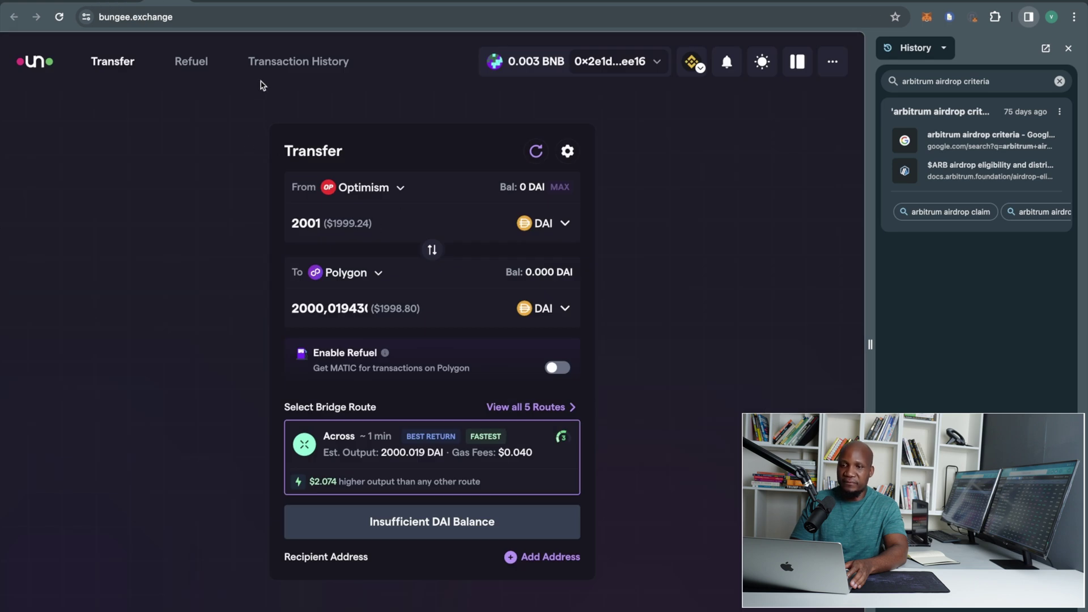
pyautogui.click(280, 64)
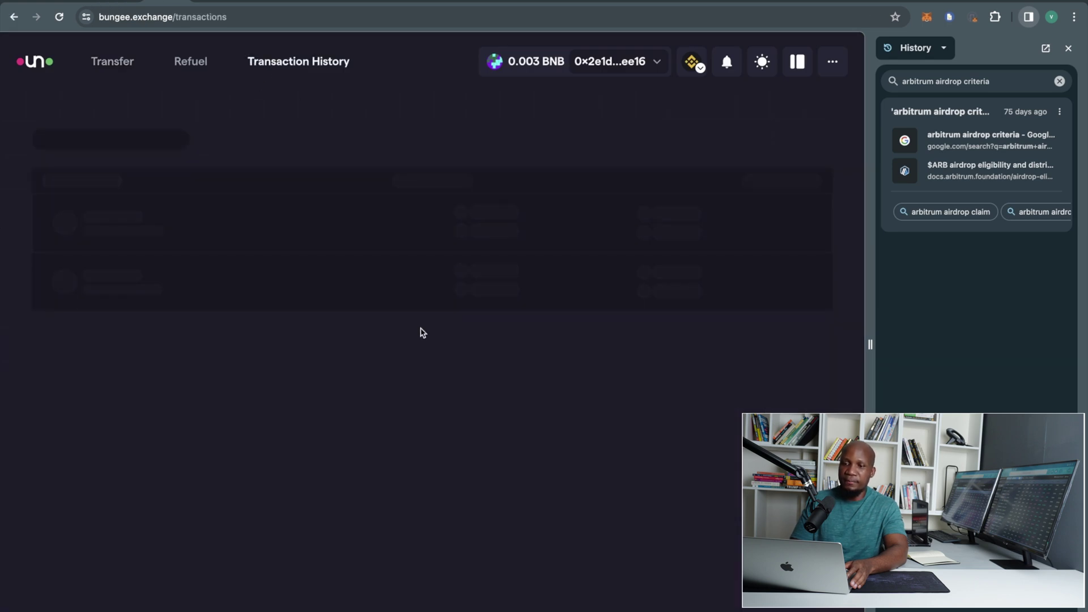
pyautogui.scroll(-5, 463, 376)
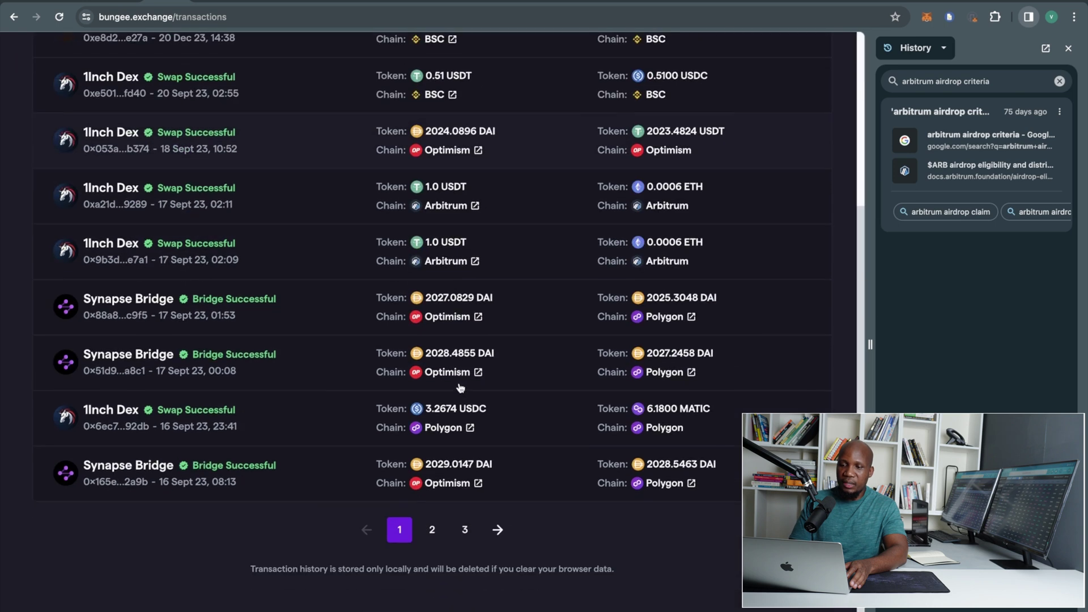
pyautogui.click(462, 532)
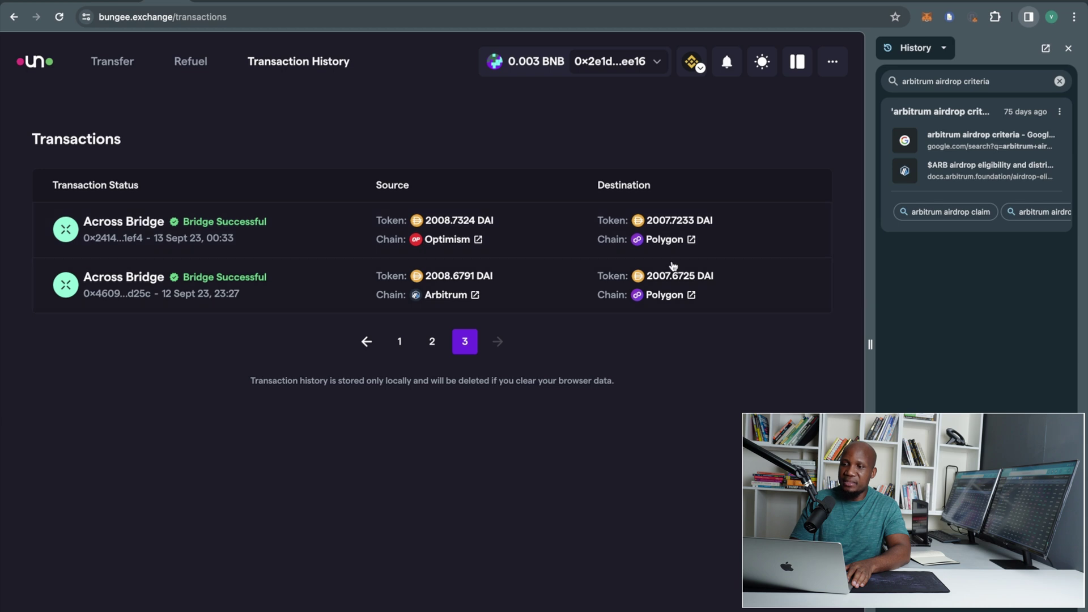
pyautogui.click(432, 342)
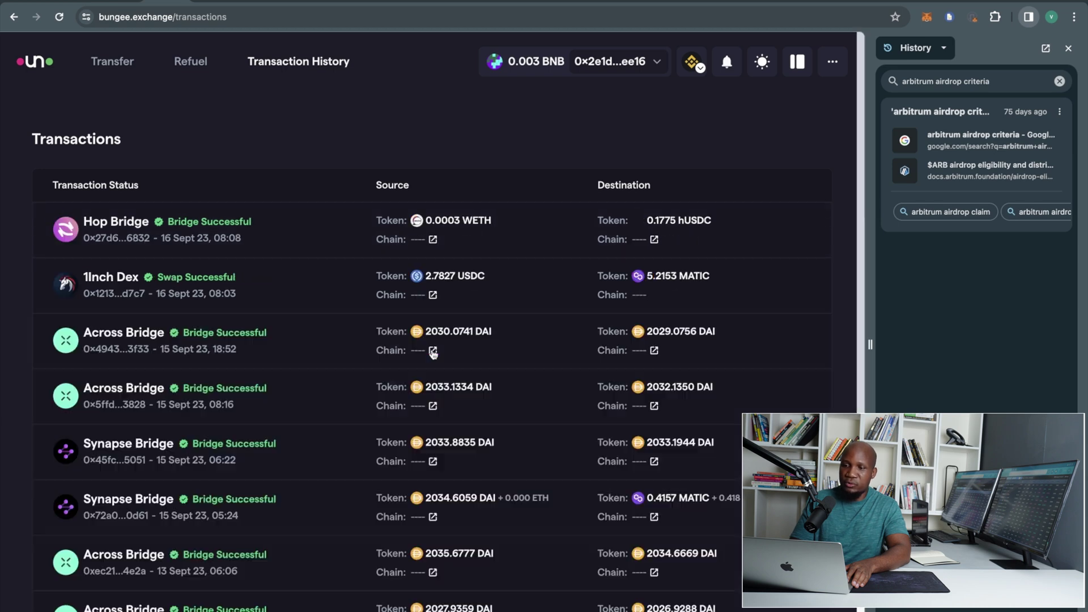
pyautogui.scroll(-5, 529, 435)
pyautogui.scroll(1, 487, 453)
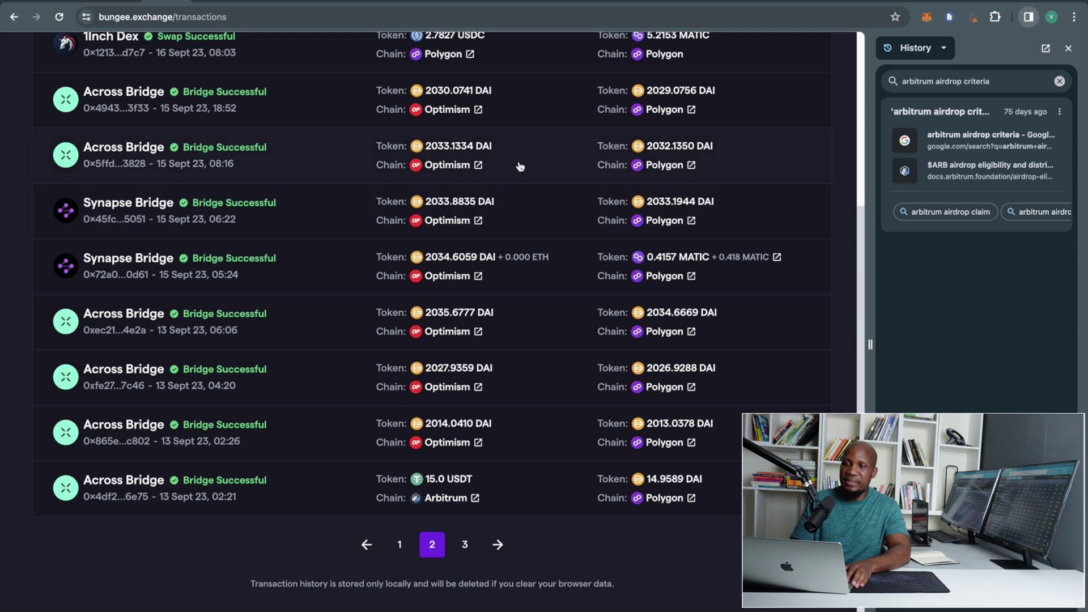
pyautogui.scroll(2, 514, 166)
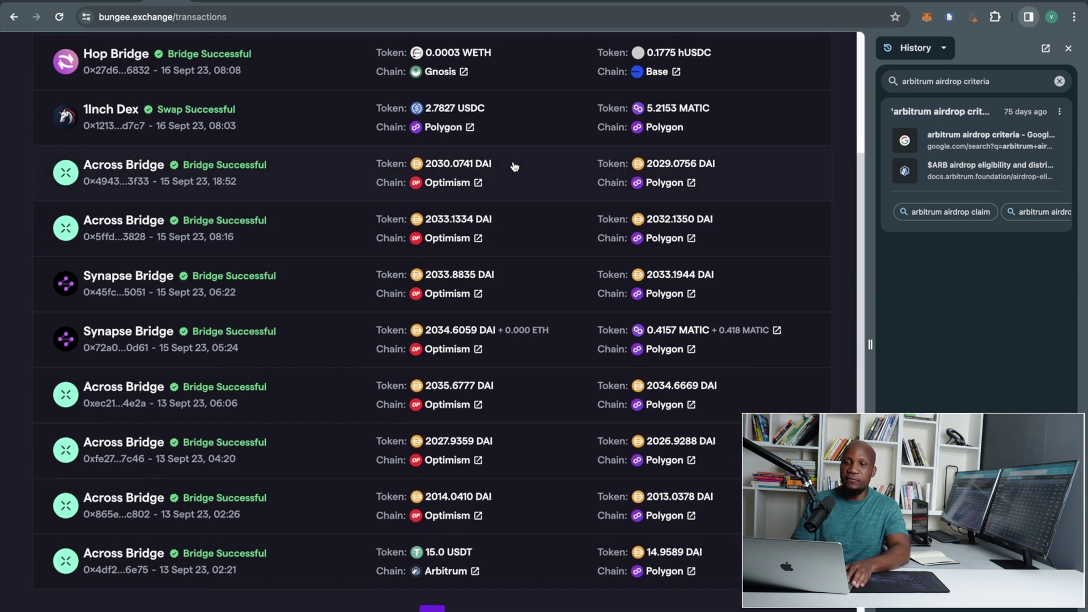
# Return to the LayerZero volume document and highlight the Step 1 instructions on cycling DAI through Stargate and Bungee
pyautogui.click(72, 2)
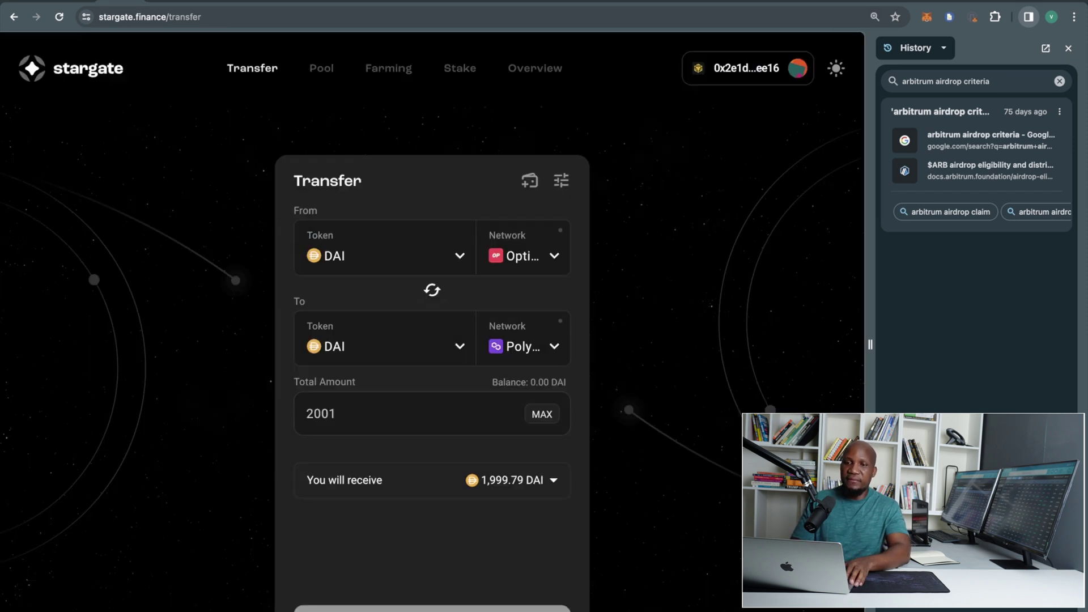
pyautogui.click(62, 2)
pyautogui.moveTo(291, 271); pyautogui.dragTo(568, 355)
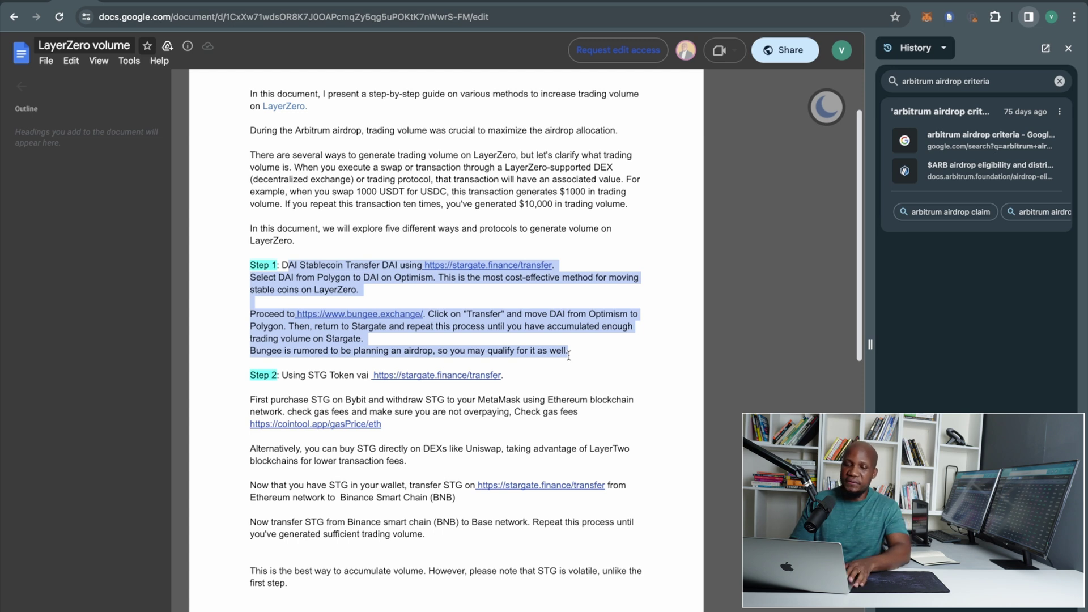
# Open the Core Bridge from its link in the document's Step 3 and choose USDT on BNB Chain as the token to bridge
pyautogui.scroll(-3, 569, 355)
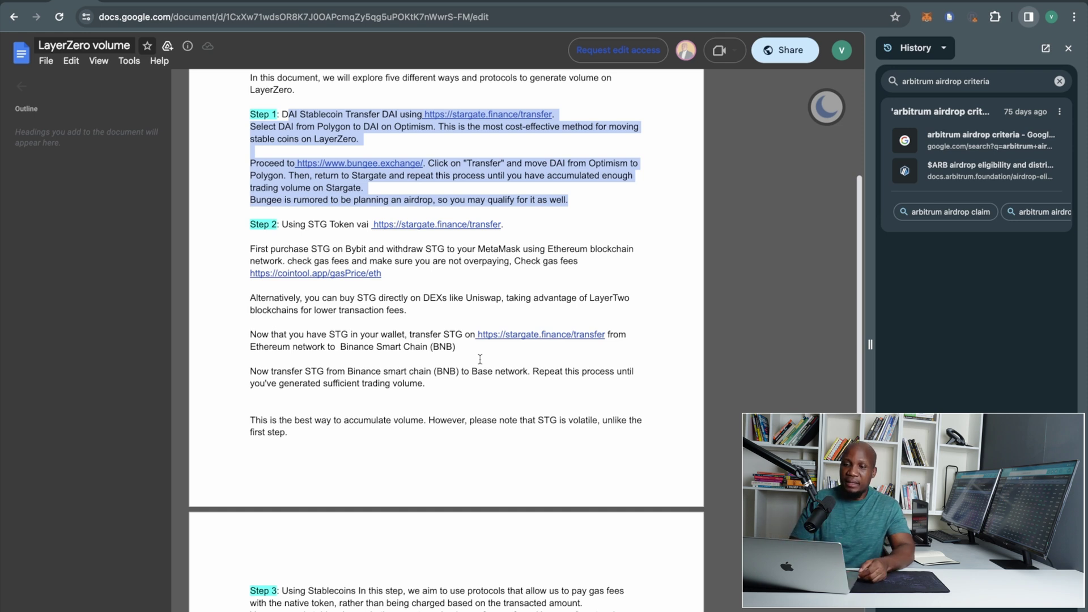
pyautogui.scroll(-1, 480, 358)
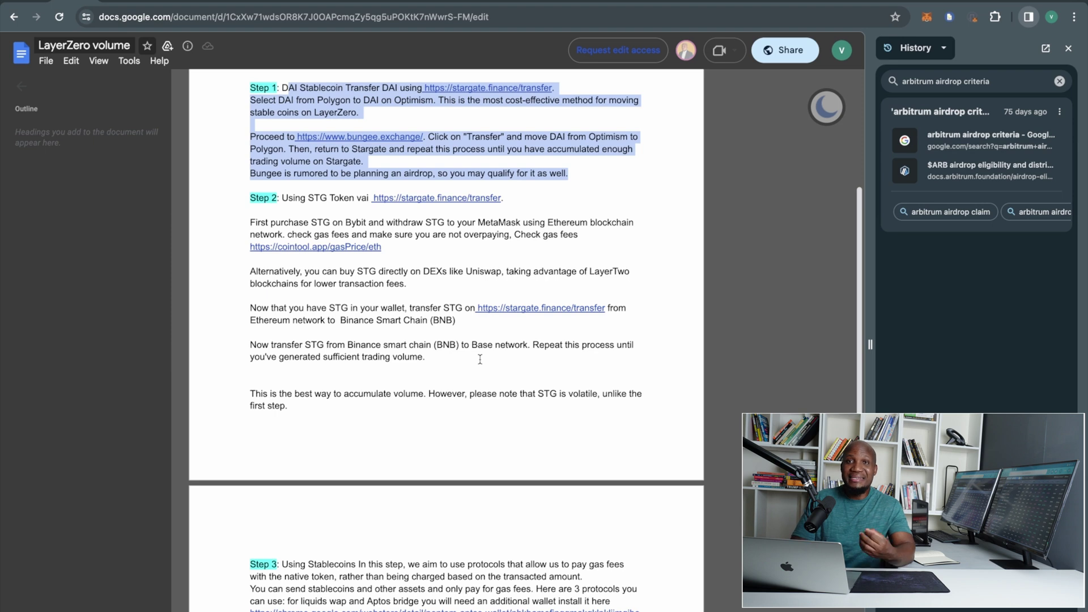
pyautogui.scroll(-5, 405, 339)
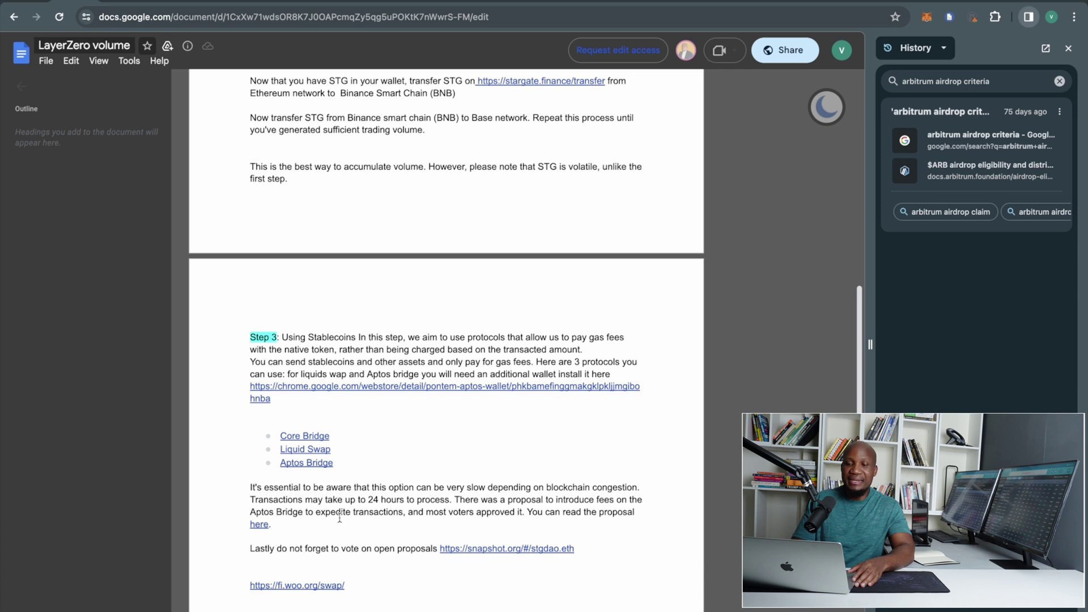
pyautogui.scroll(-2, 339, 493)
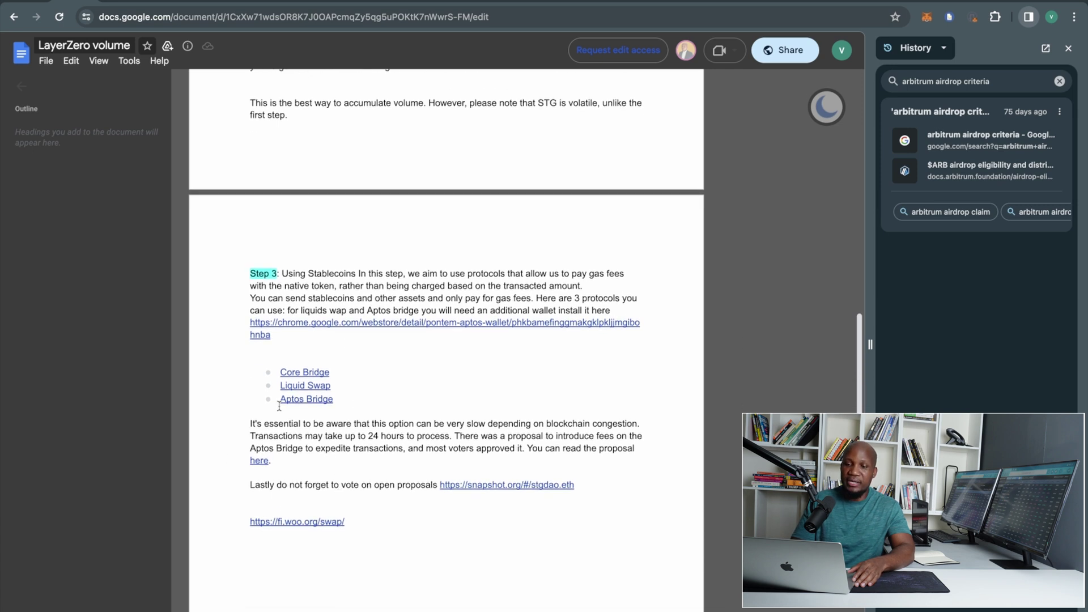
pyautogui.moveTo(312, 373)
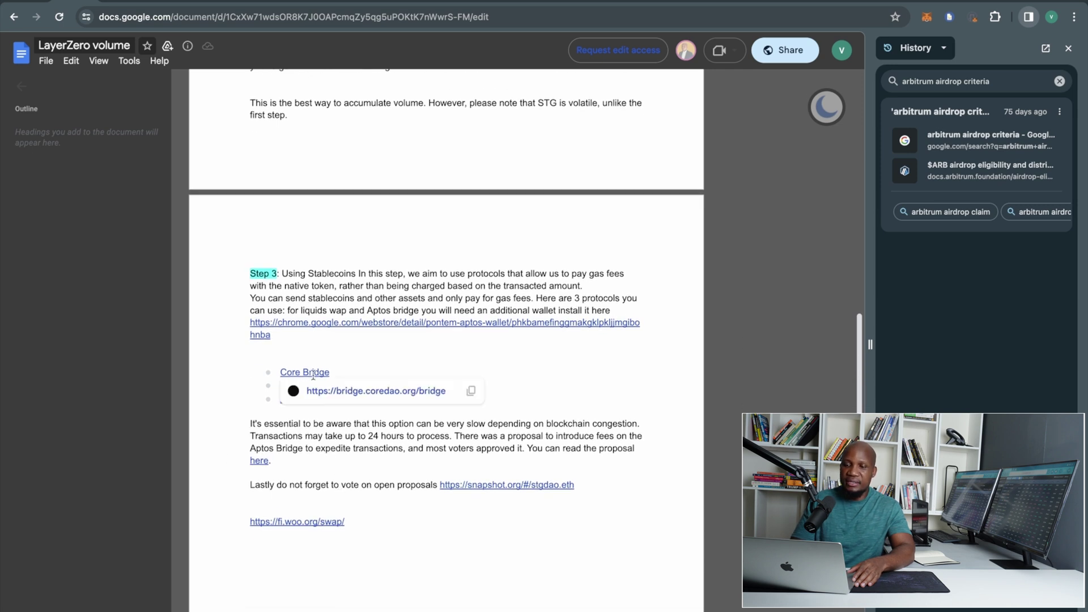
pyautogui.click(370, 392)
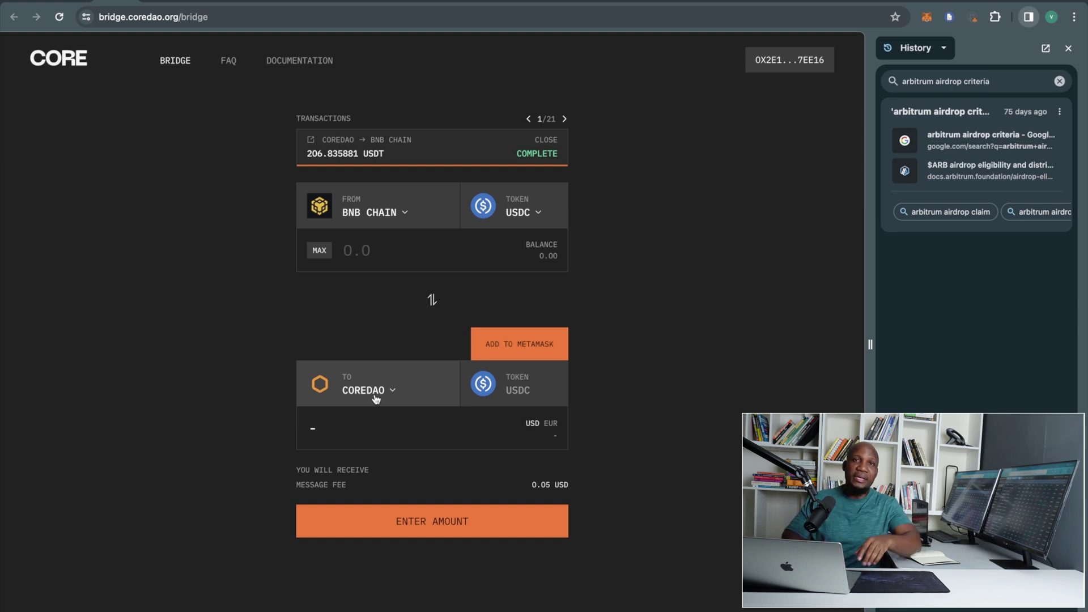
pyautogui.click(538, 214)
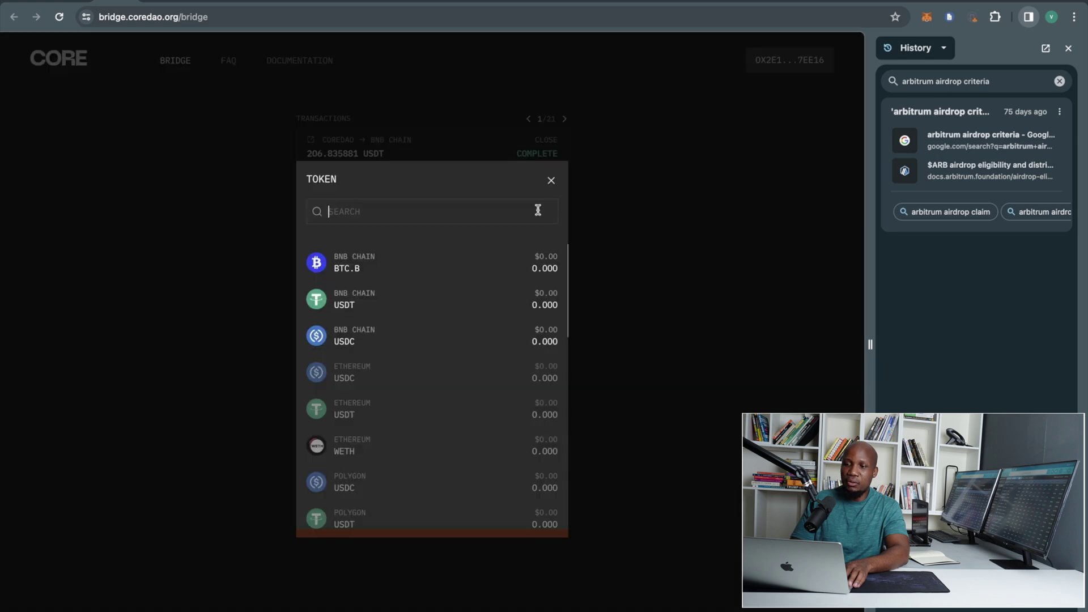
pyautogui.click(376, 301)
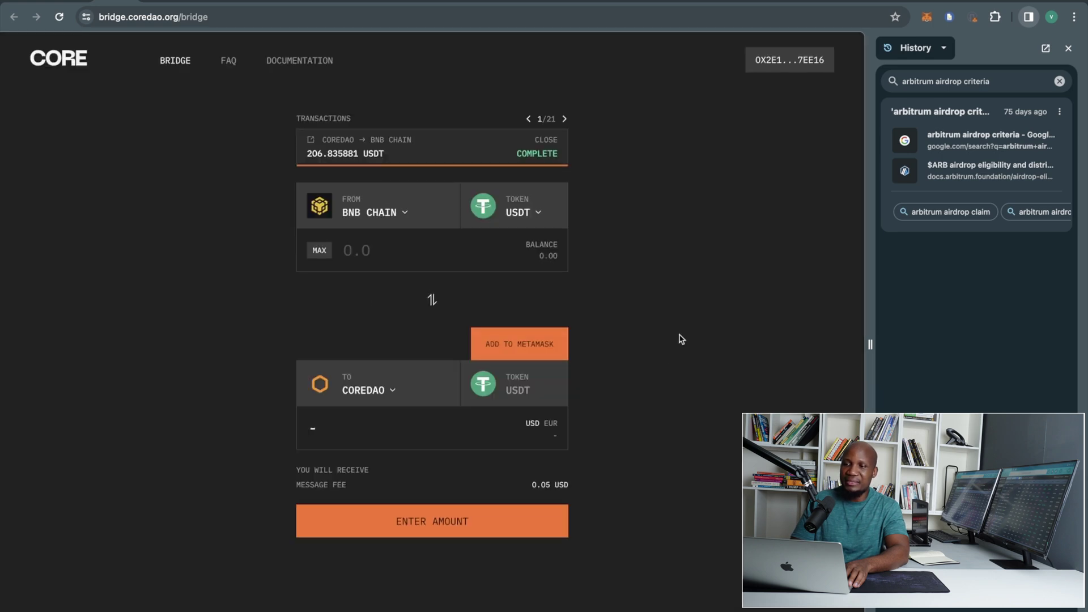